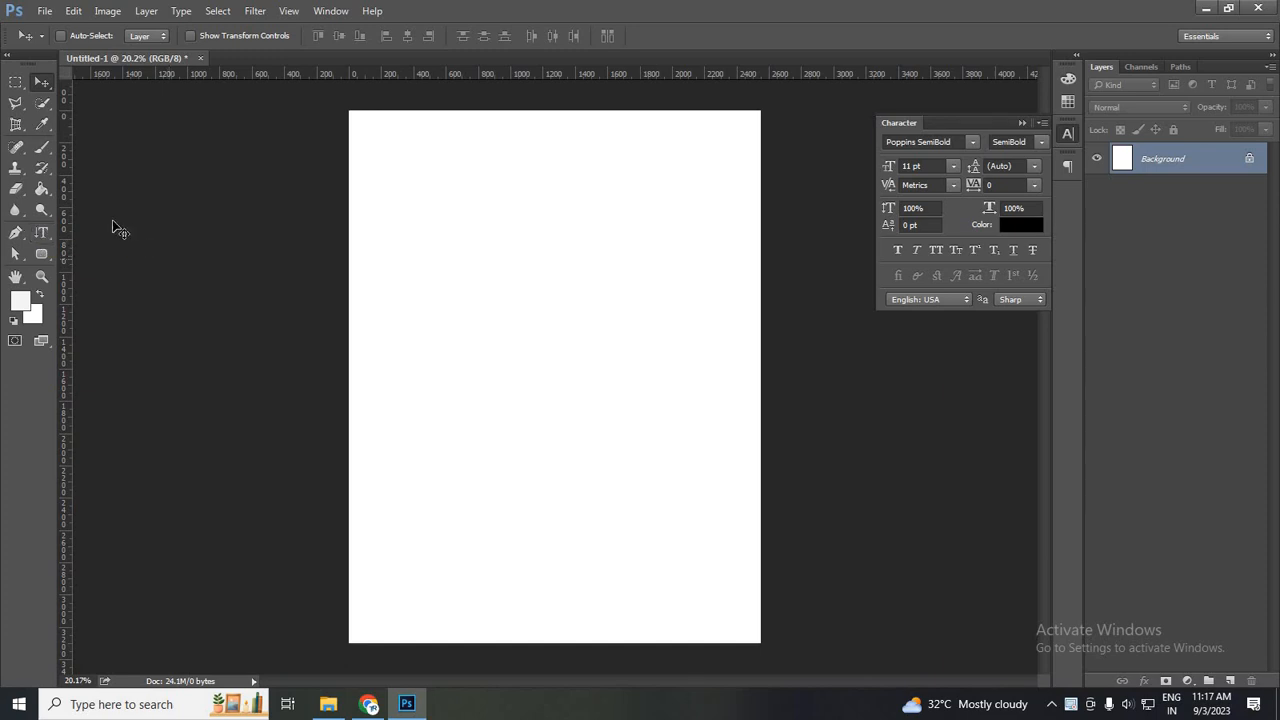
left_click(41, 238)
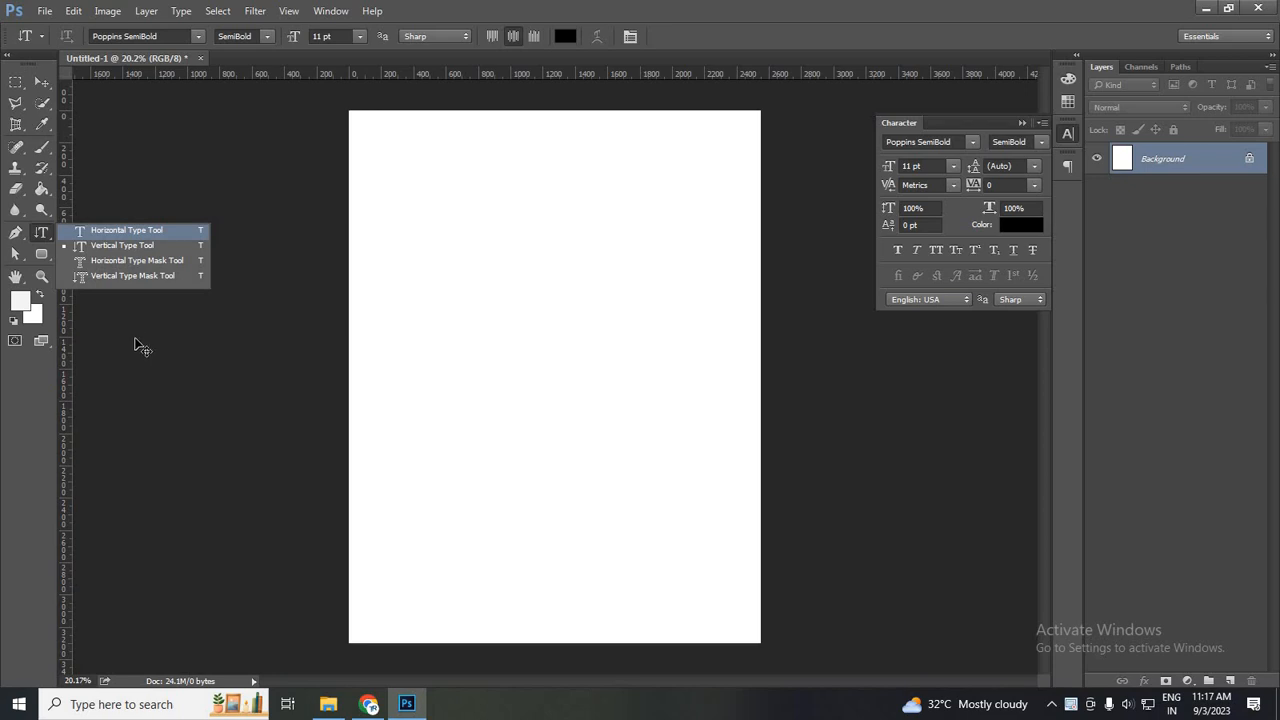
left_click(63, 165)
left_click(51, 79)
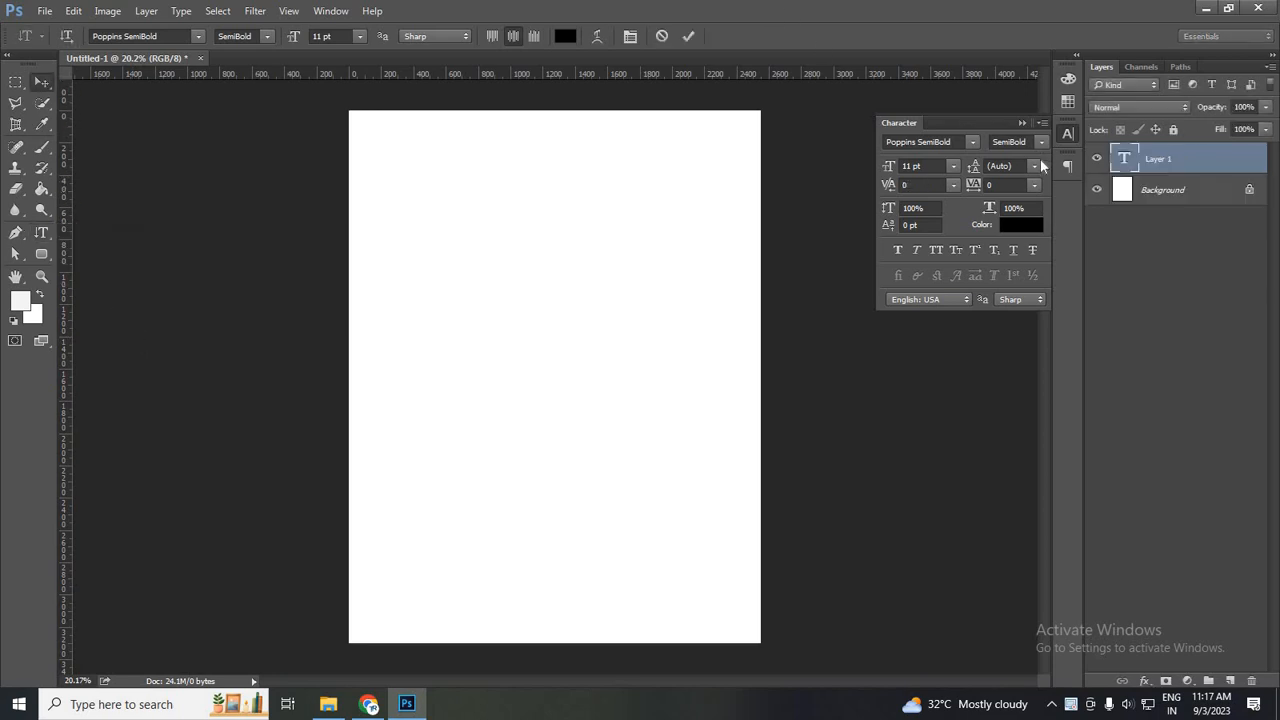
key("Delete")
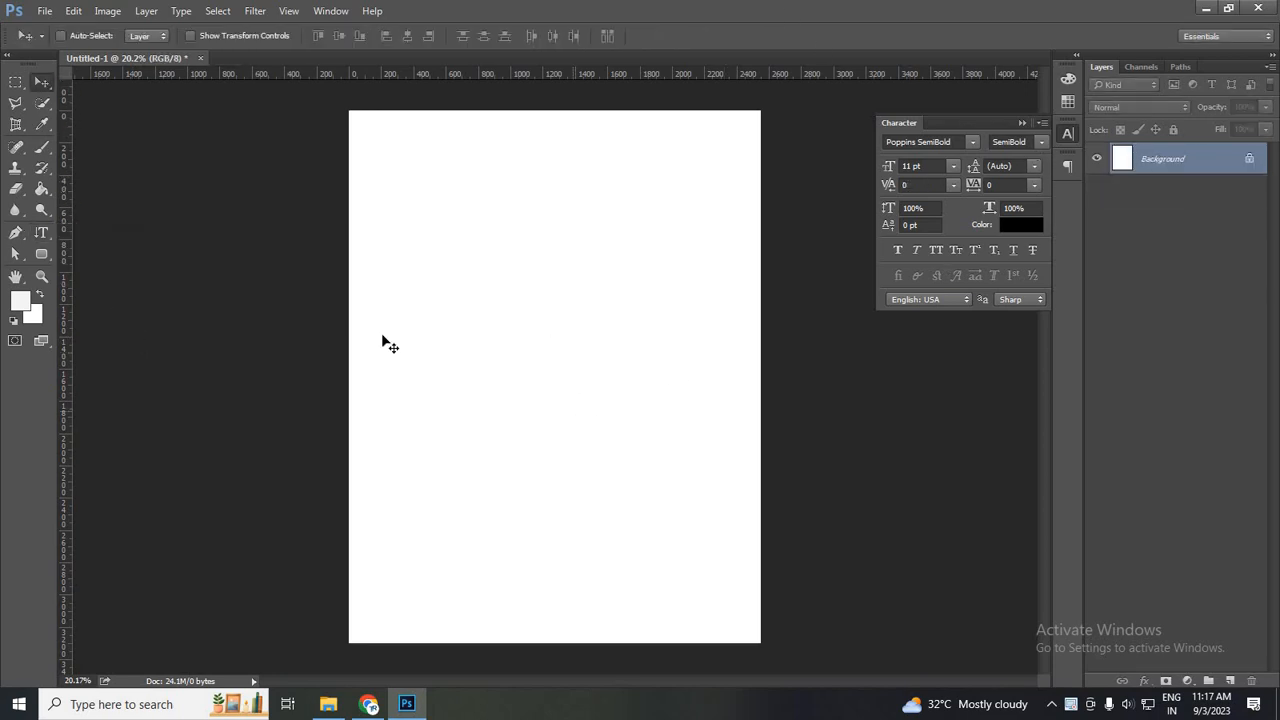
right_click(46, 236)
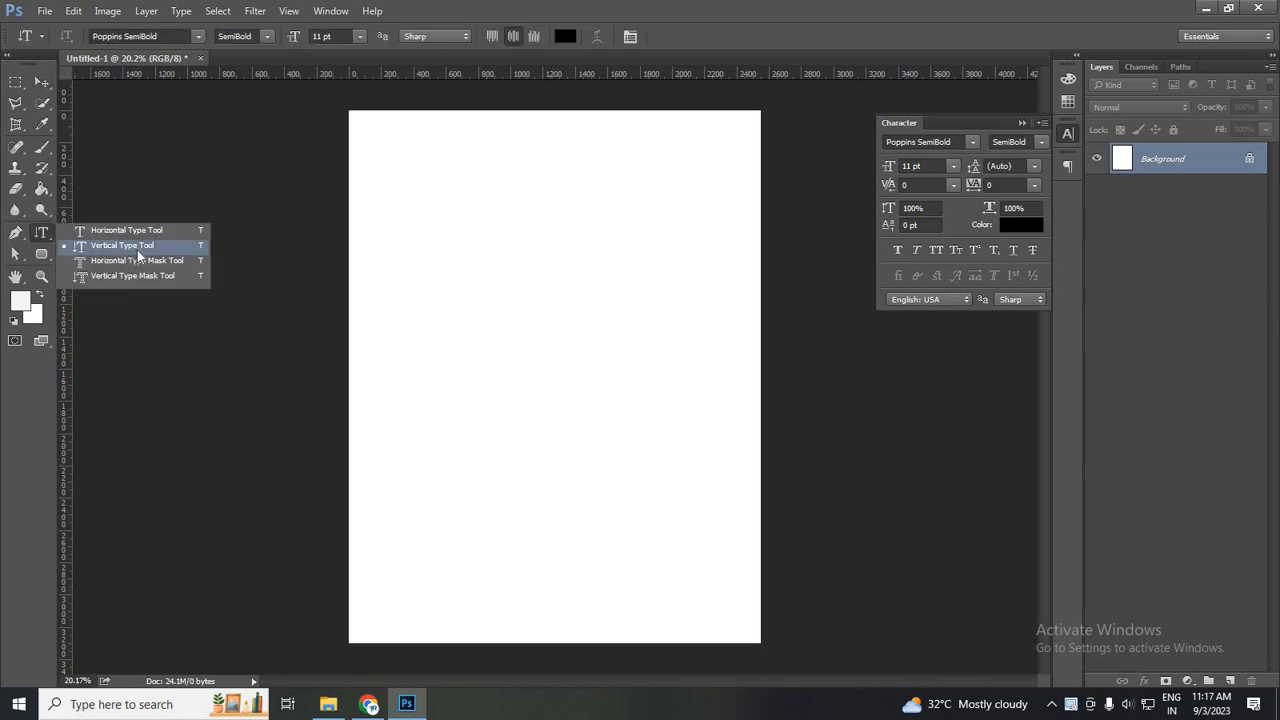
left_click(575, 345)
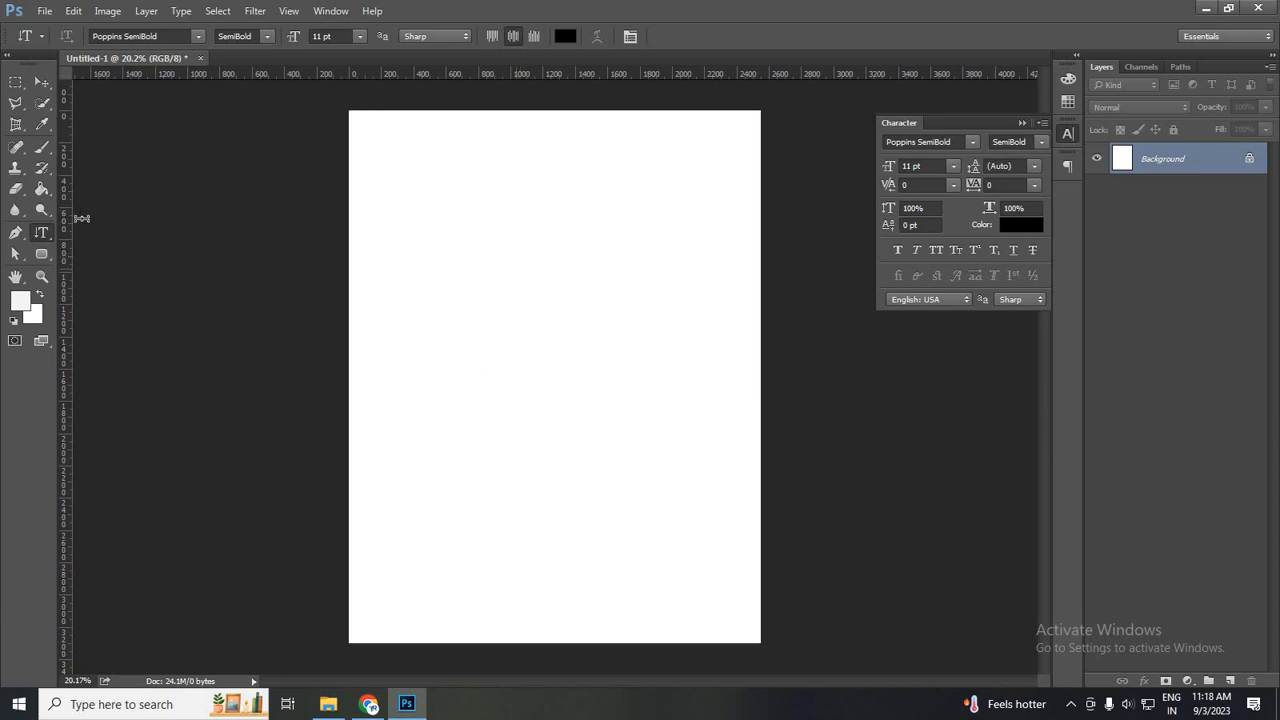
- Add the vertical point text "lorm ipsum" on the page with the Vertical Type tool and set its size to 48 pt
left_click_drag(48, 240, 97, 251)
left_click(488, 232)
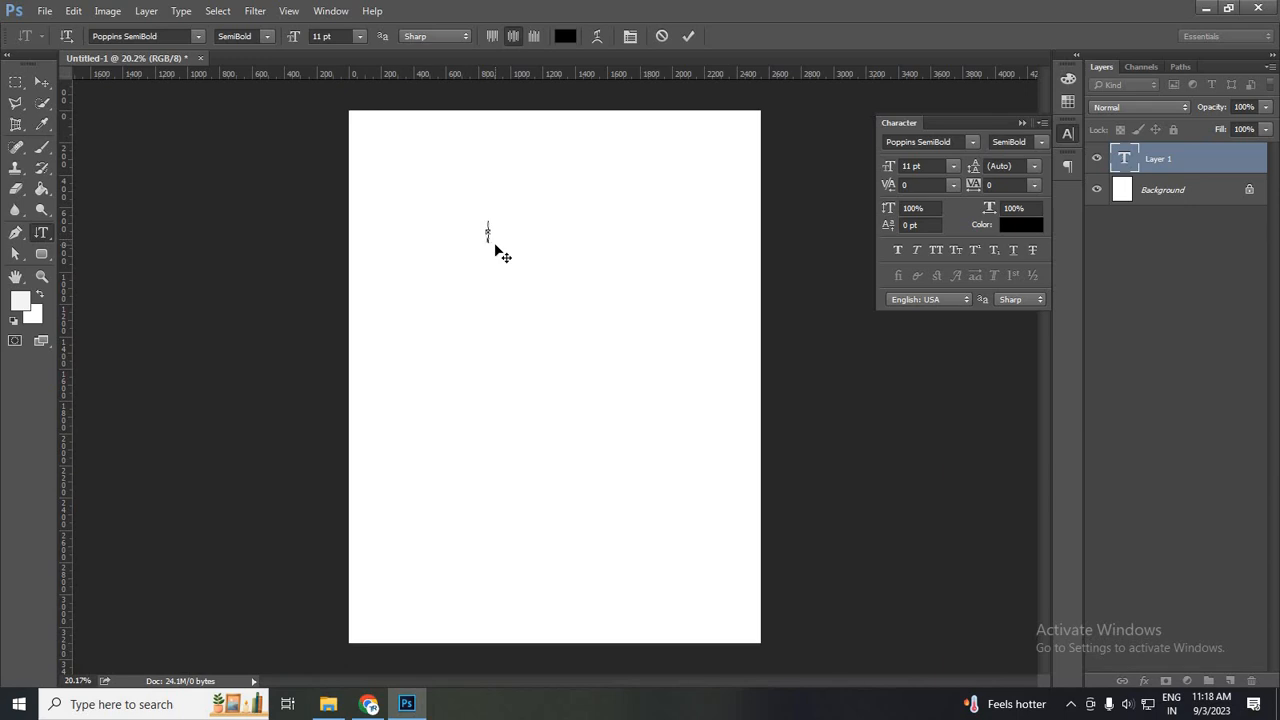
type("I am fine")
key("ctrl+a")
left_click(361, 37)
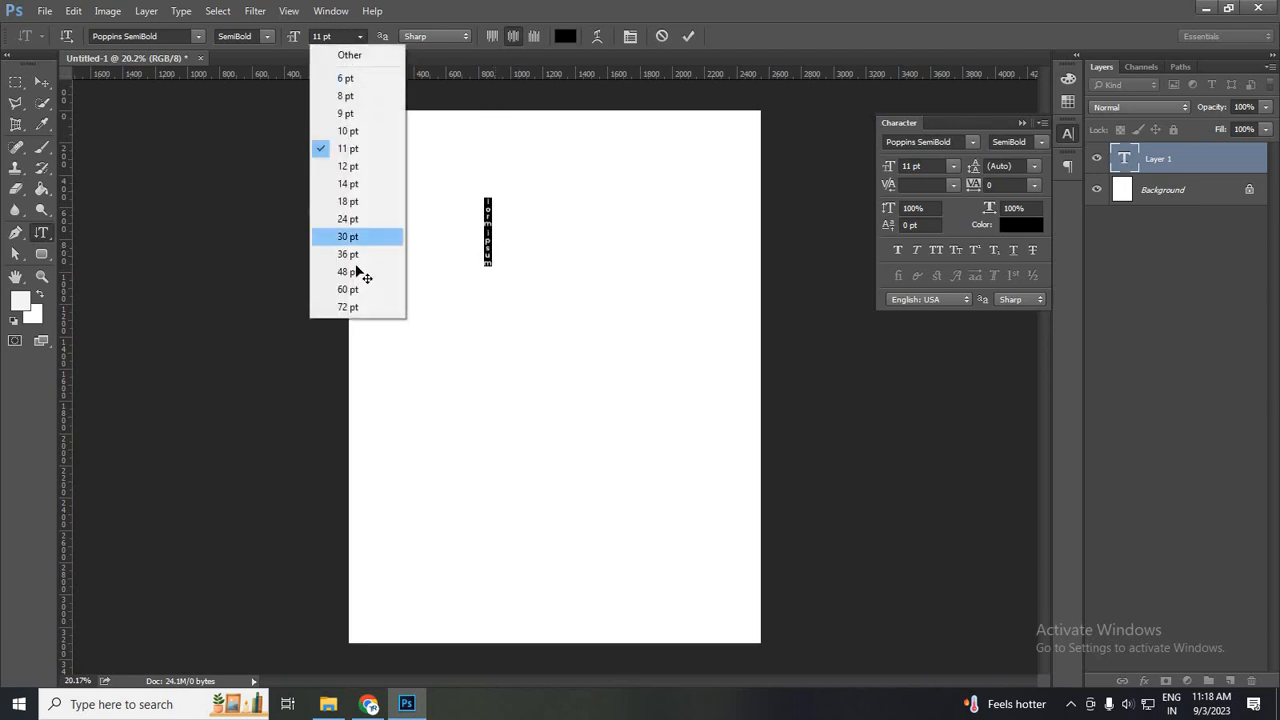
key("Return")
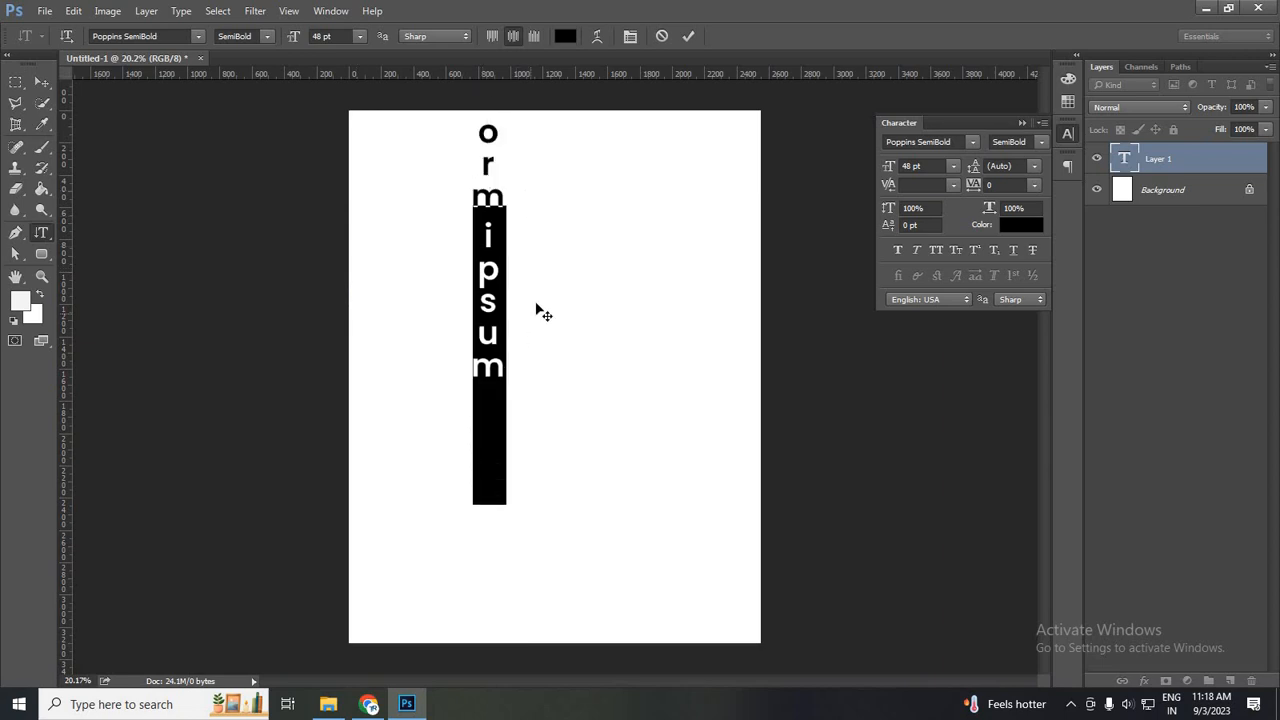
left_click(689, 36)
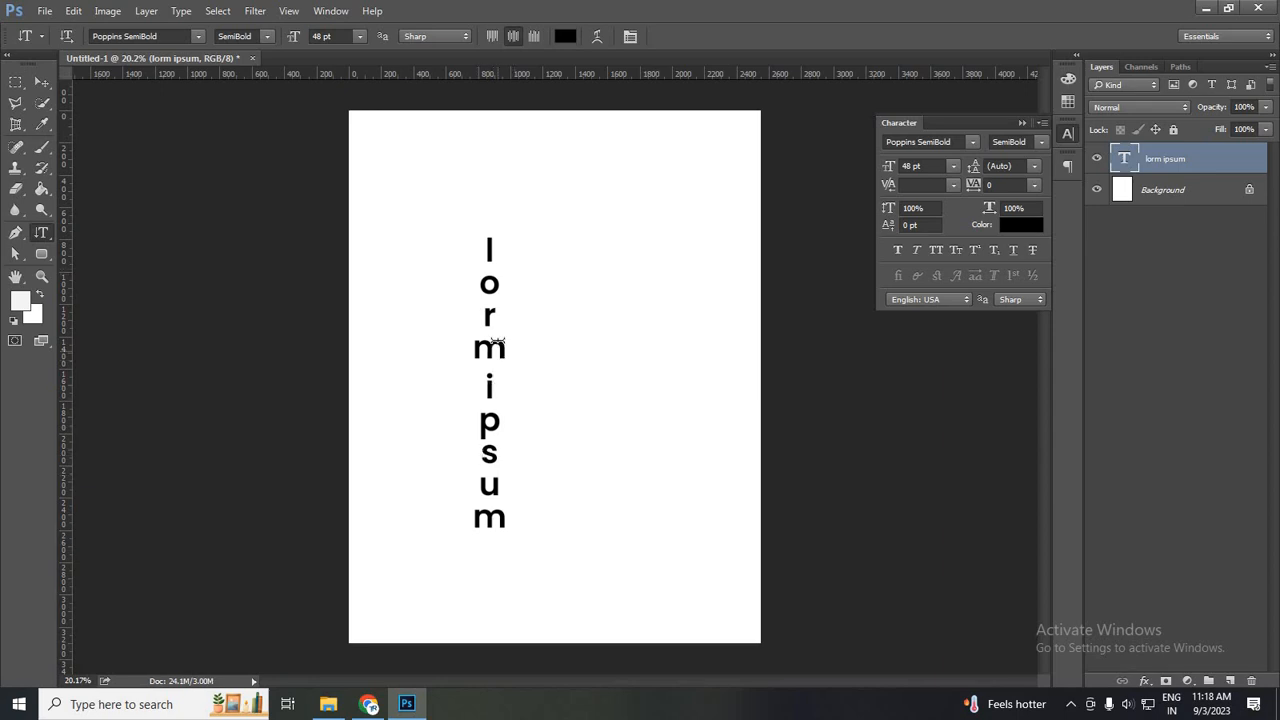
- Insert the missing "e" so that the vertical text reads "lorem ipsum"
left_click(497, 342)
type("e")
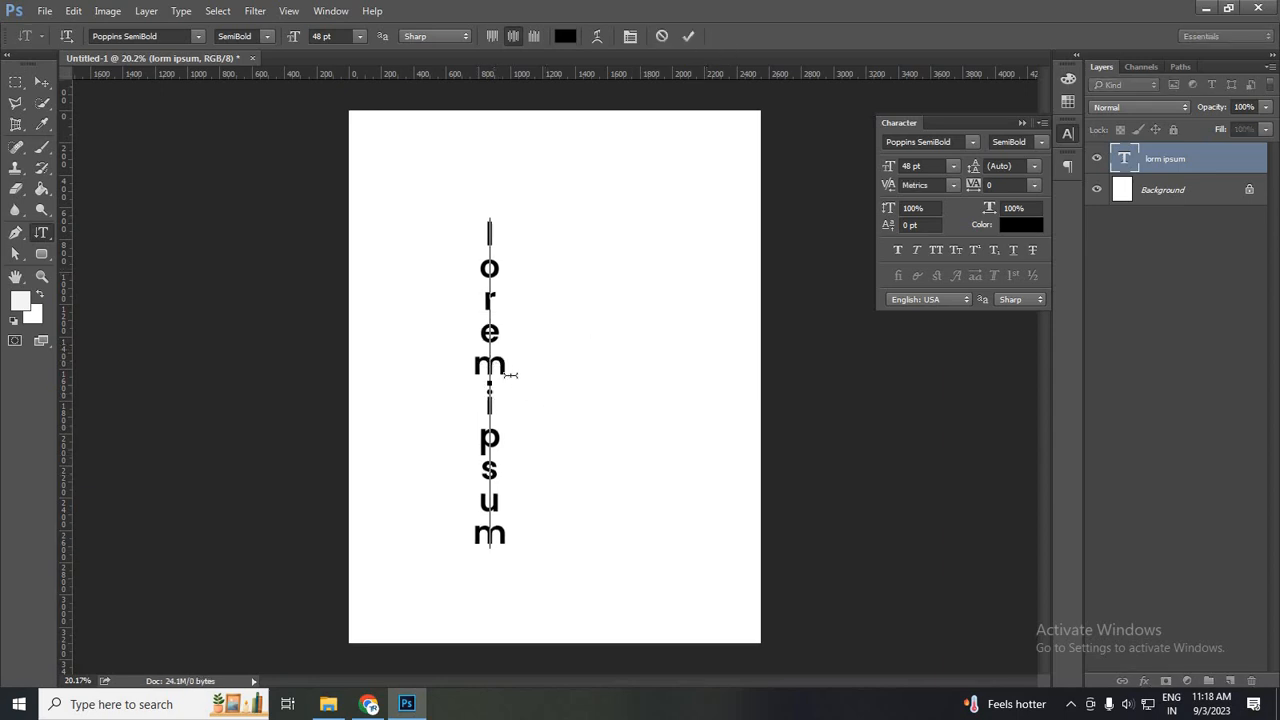
key("ctrl+Return")
left_click_drag(493, 221, 468, 530)
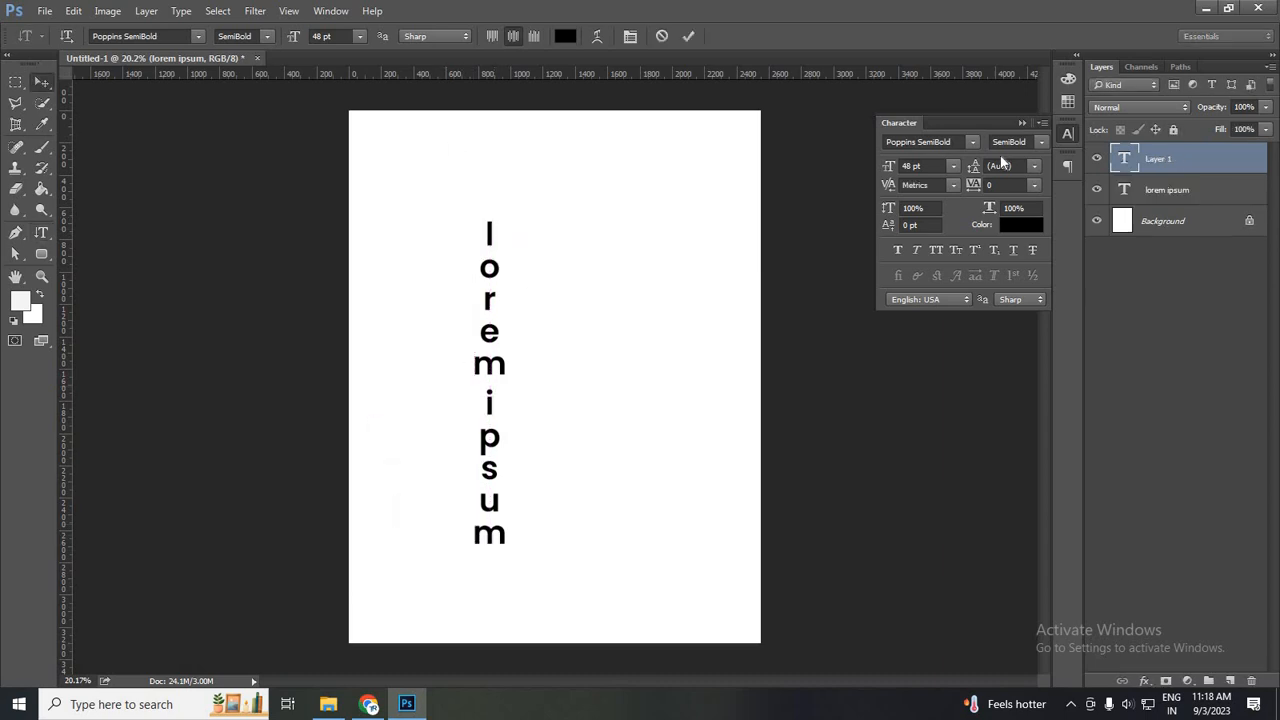
key("Delete")
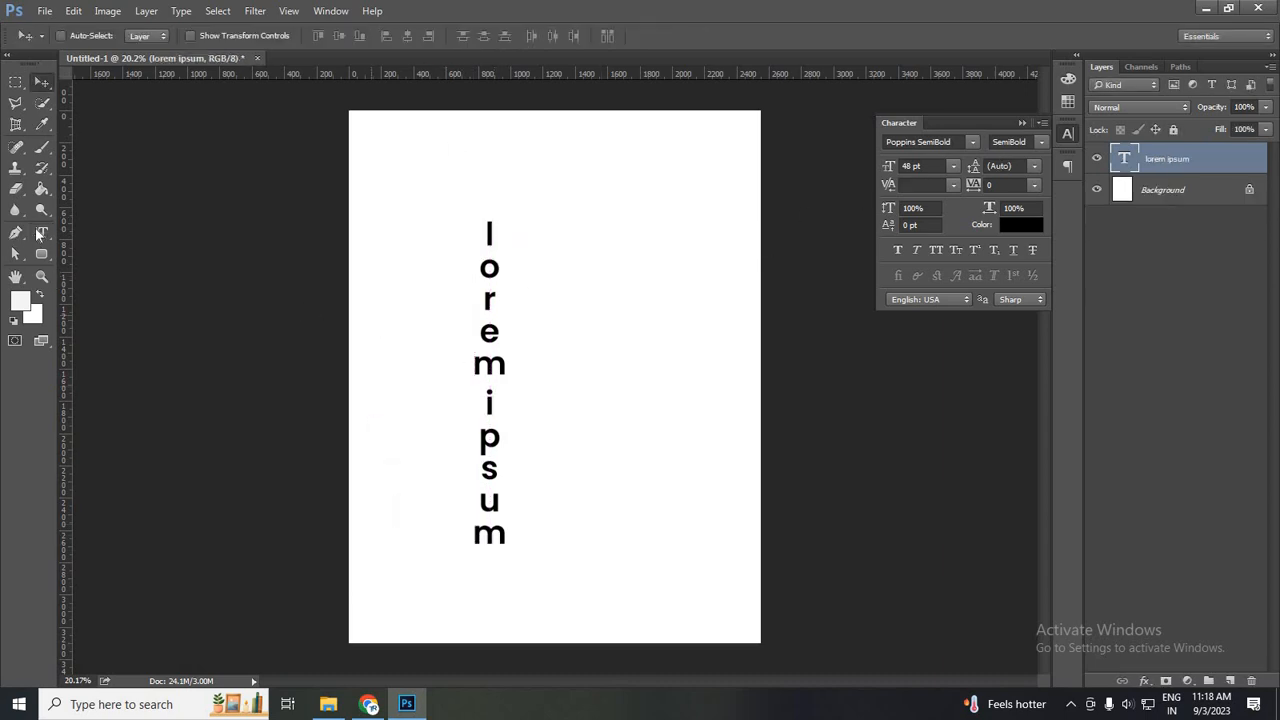
- Move the vertical text about 80 px to the right and 39 px down on the page
left_click_drag(37, 232, 140, 246)
left_click(42, 81)
left_click_drag(500, 370, 513, 377)
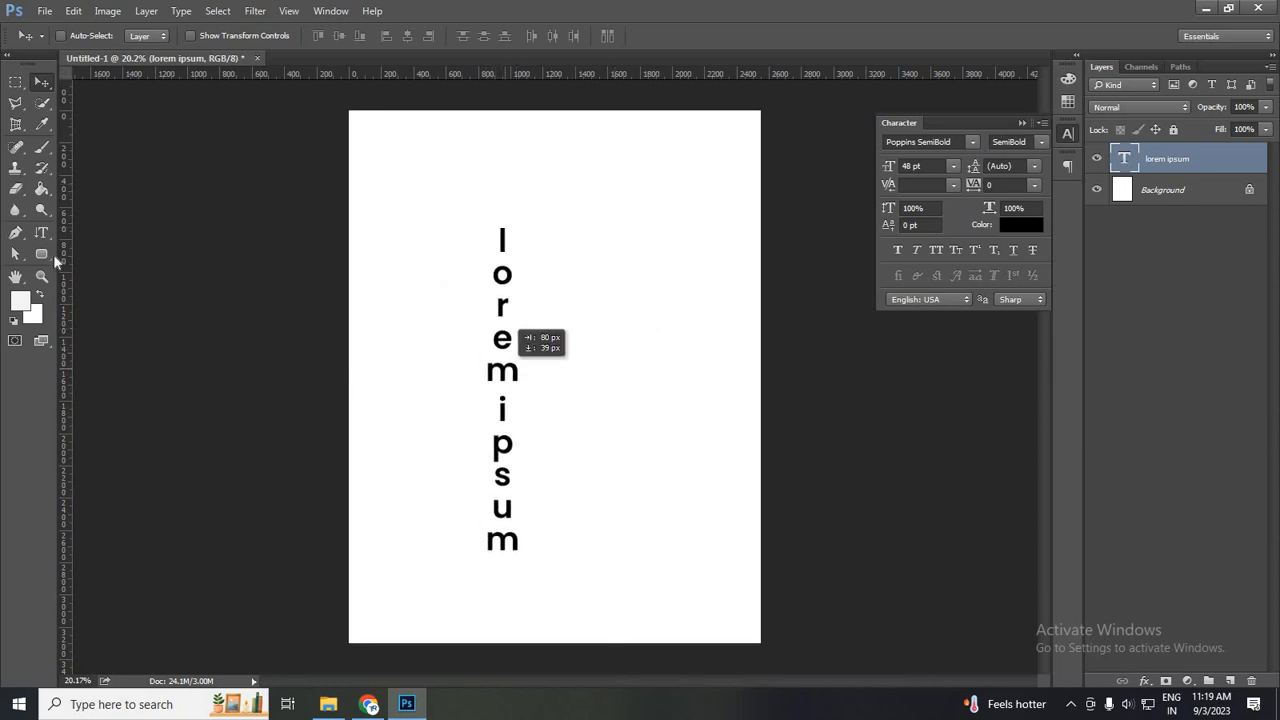
- Recolour the vertical text bright red and apply All Caps to it
left_click(1025, 229)
left_click(996, 390)
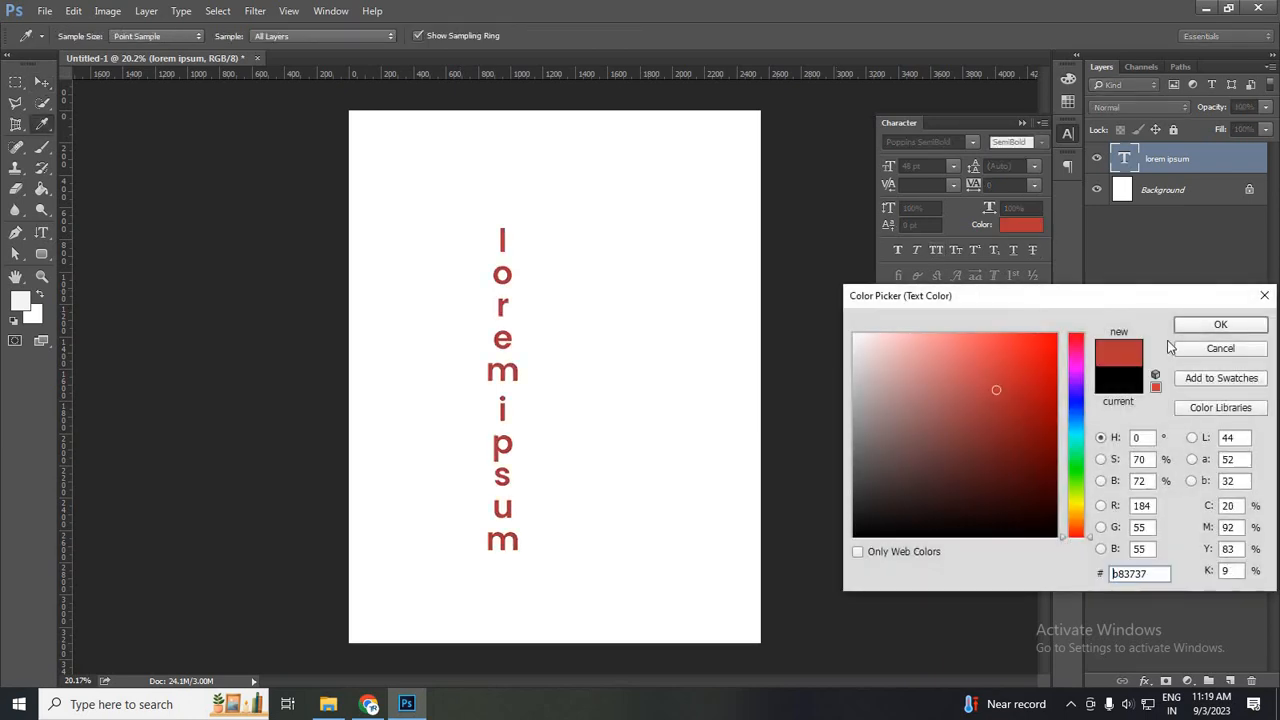
left_click(1031, 375)
left_click(1186, 326)
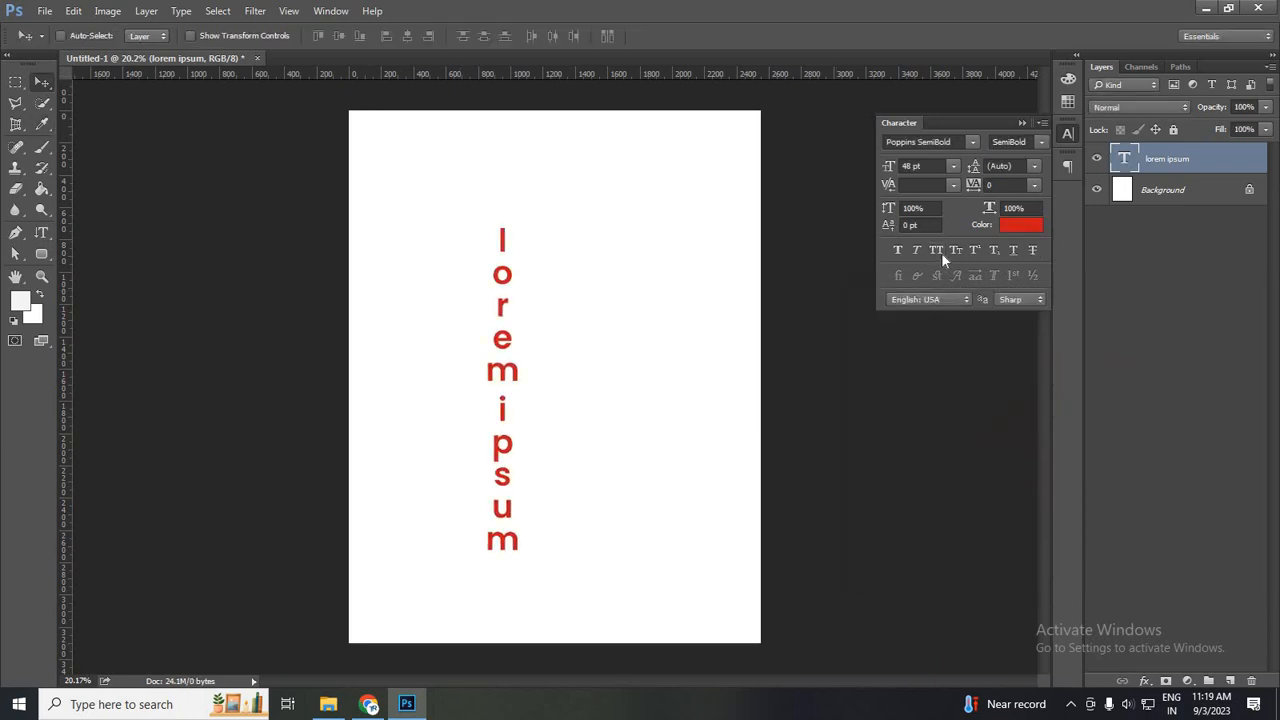
left_click(936, 251)
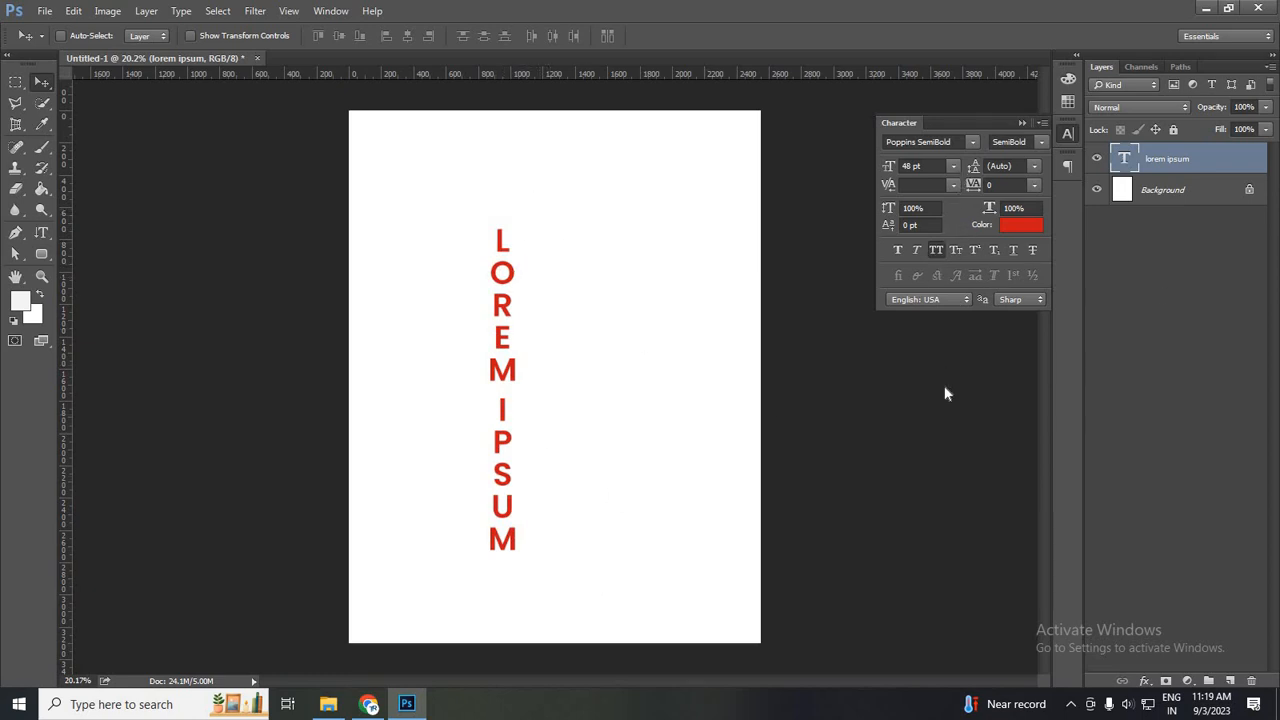
- Try the font sizes 60 pt and 12 pt on the vertical text, and set it back to 48 pt
left_click(953, 166)
left_click(940, 422)
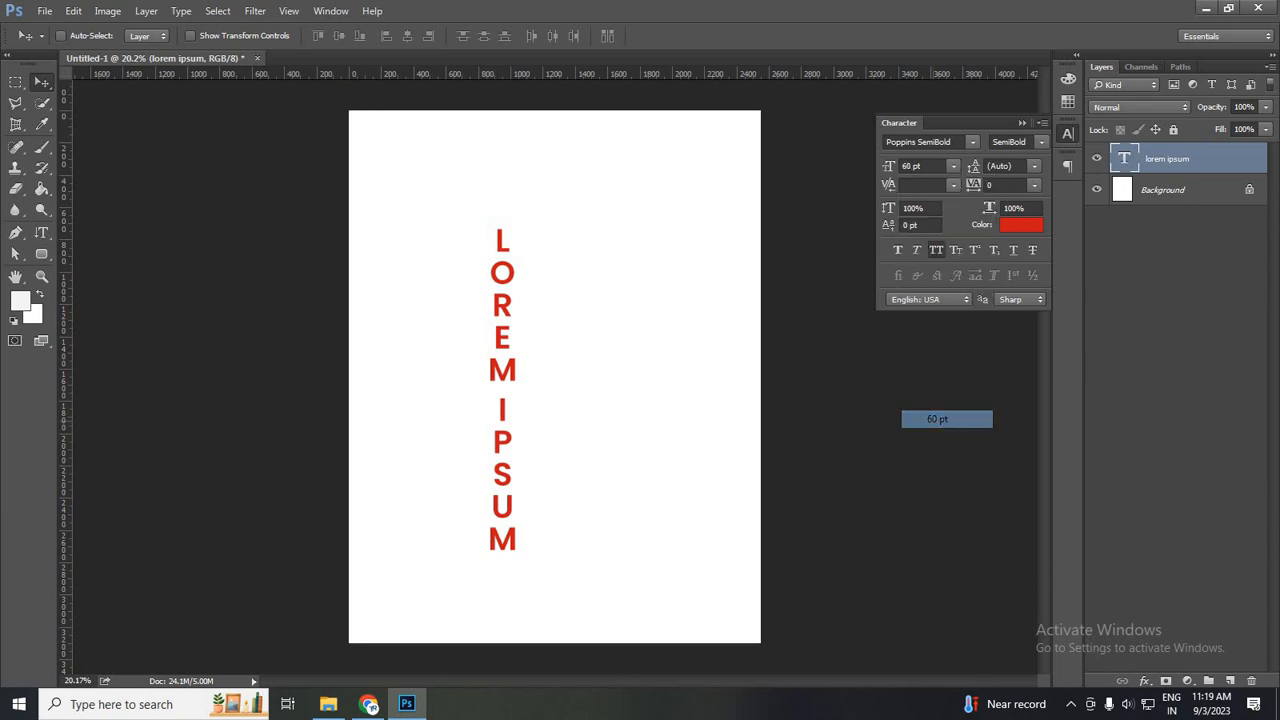
left_click(953, 166)
left_click(940, 292)
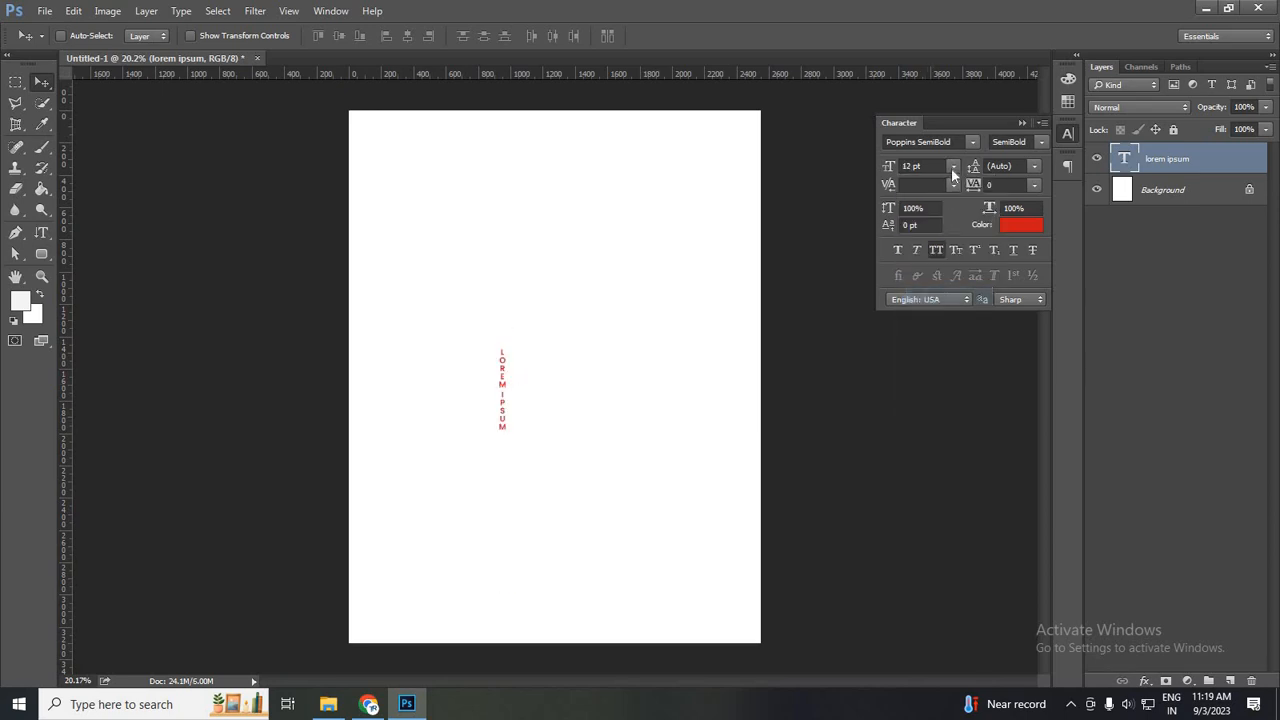
left_click(953, 166)
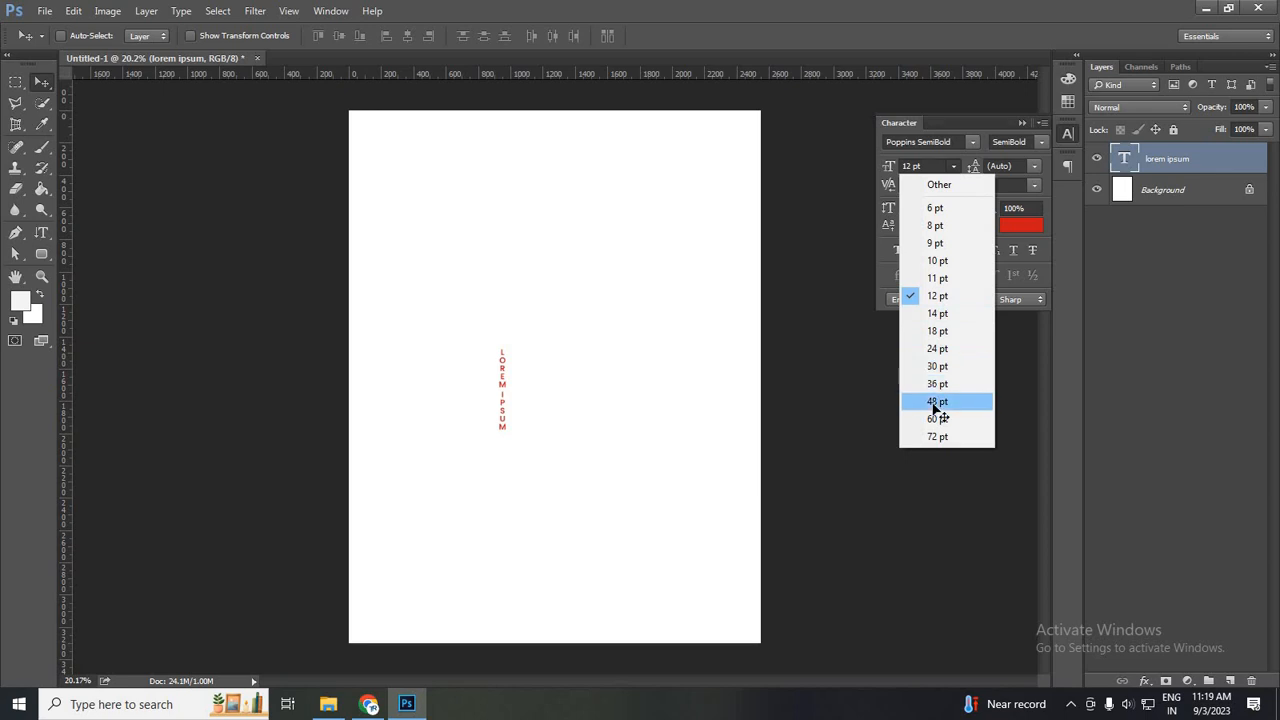
left_click(935, 401)
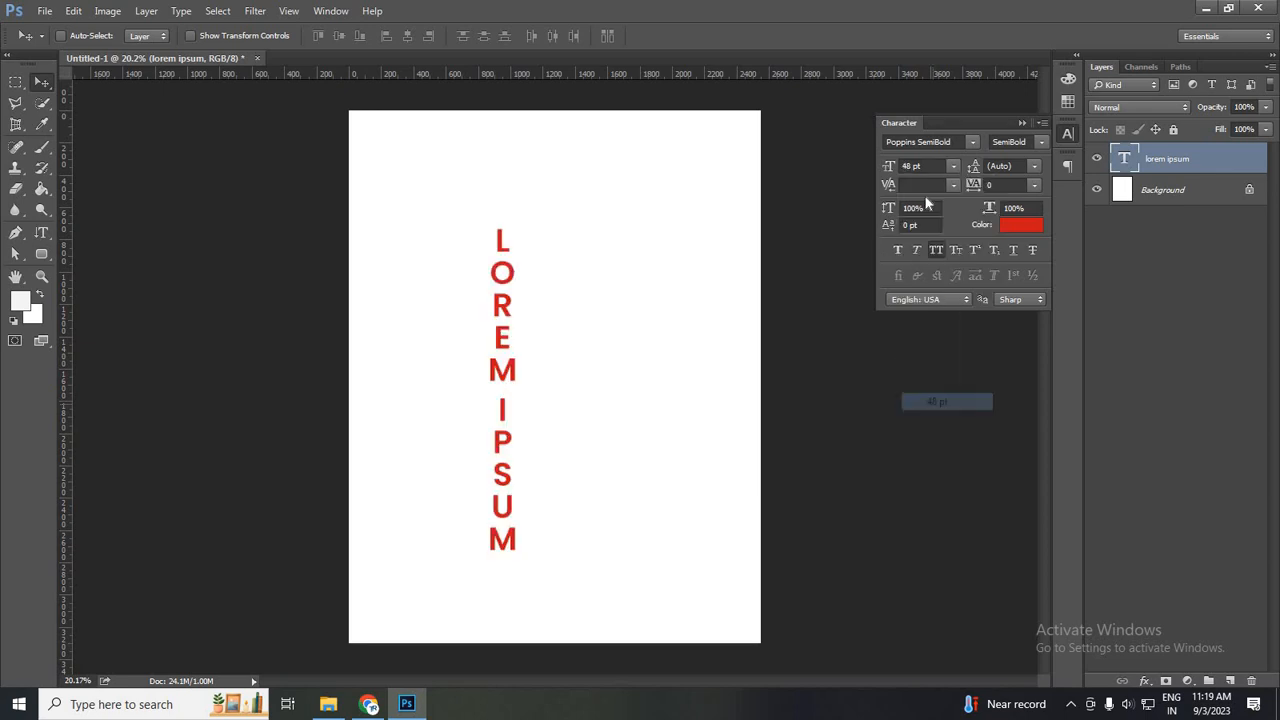
- Change the vertical text's font to Playfair Display in the Medium style
left_click(972, 141)
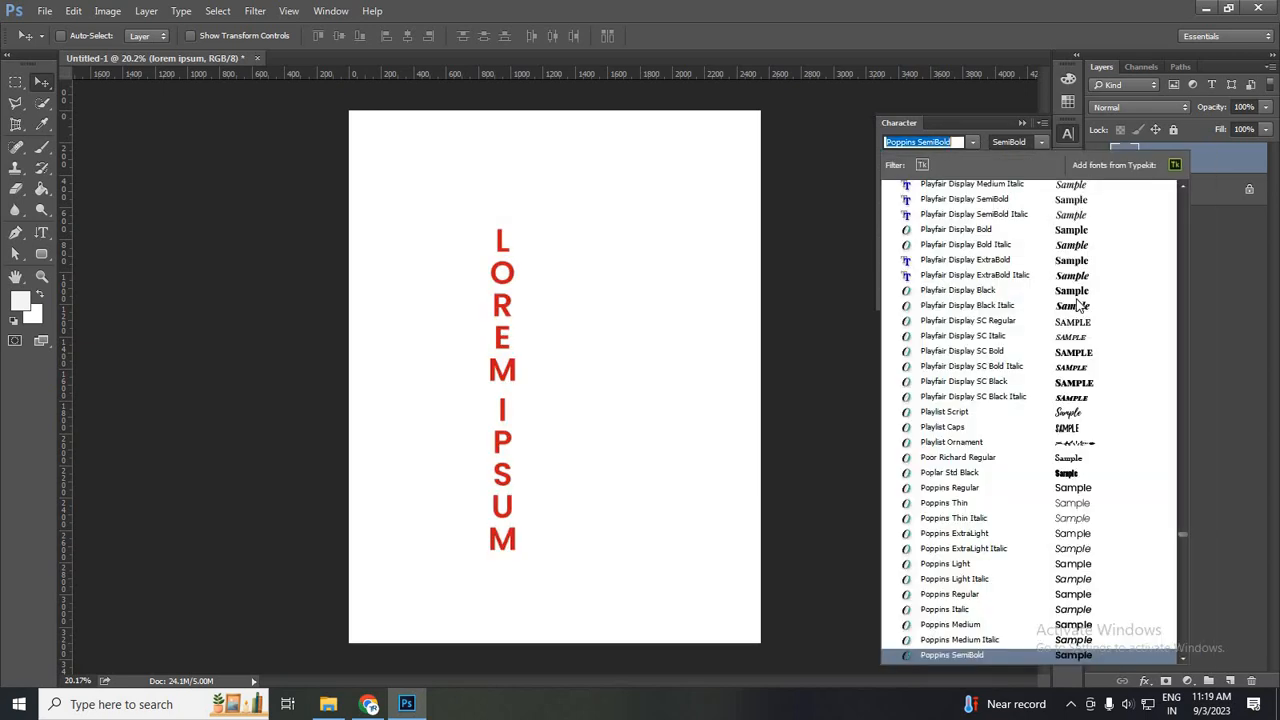
left_click(1076, 293)
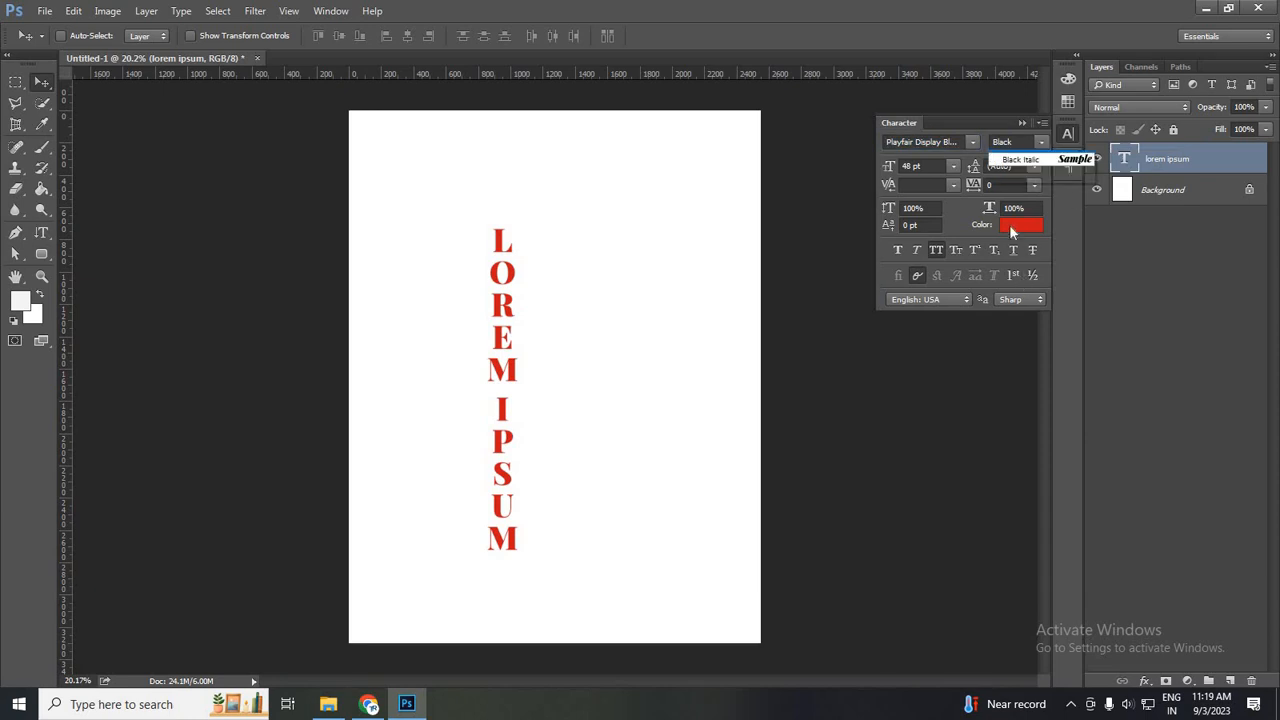
left_click(1030, 142)
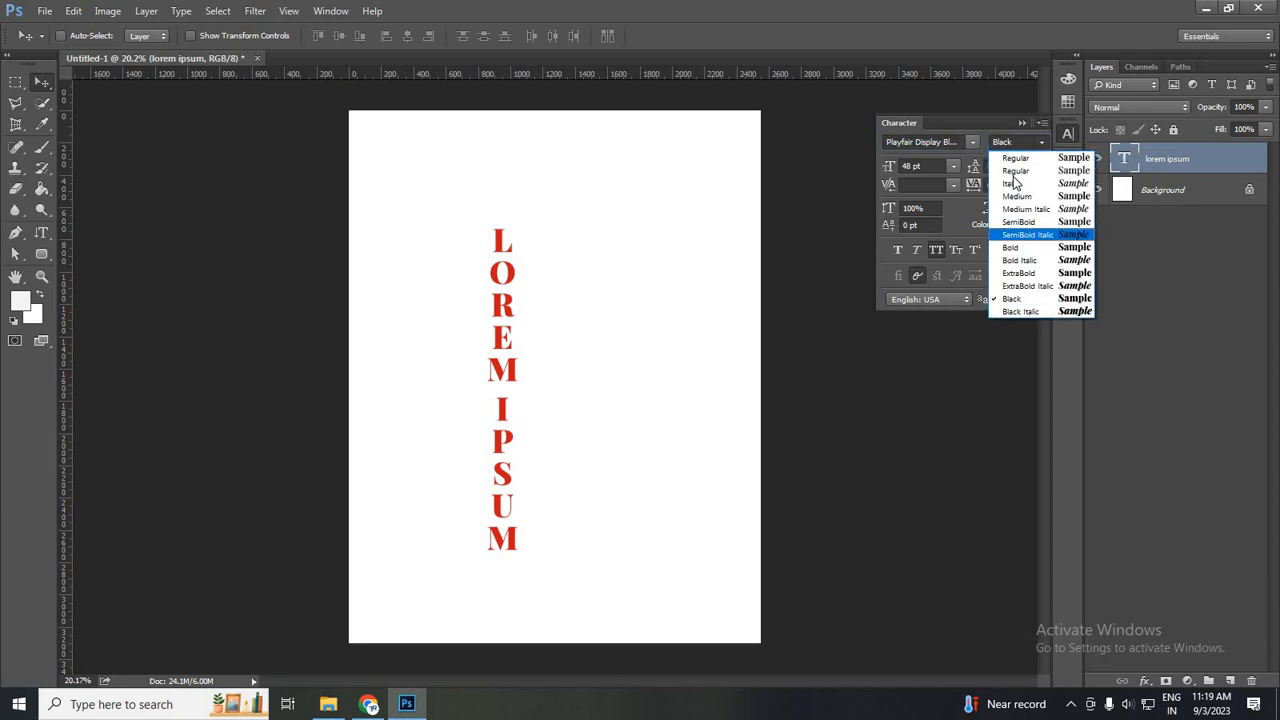
left_click(1043, 275)
left_click(1040, 142)
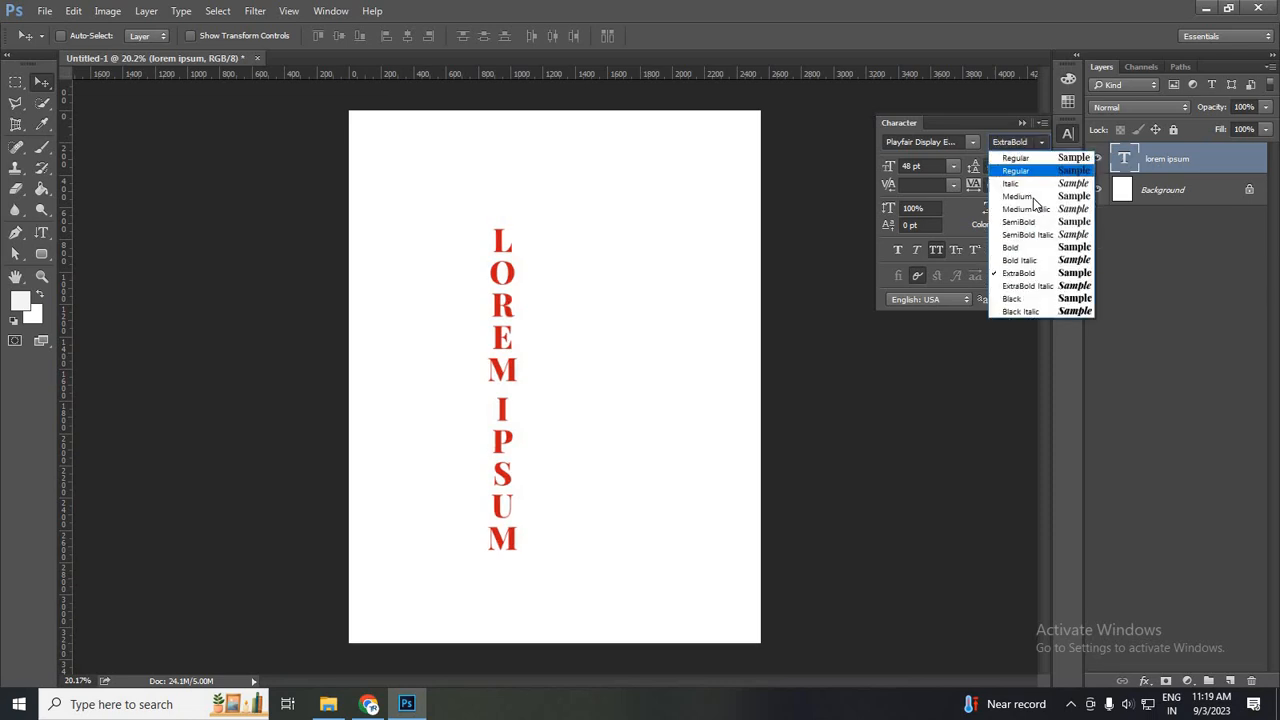
left_click(1033, 197)
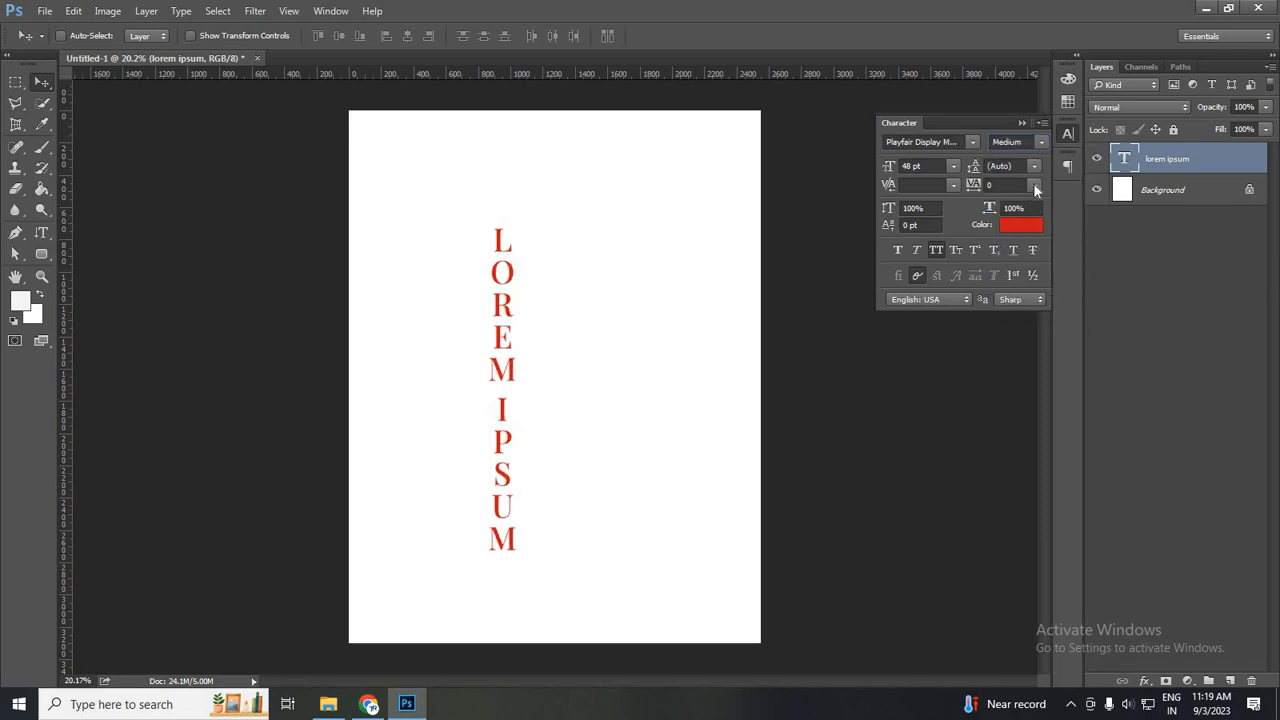
- Set the tracking of the vertical text to 200
left_click(1033, 185)
left_click(1033, 185)
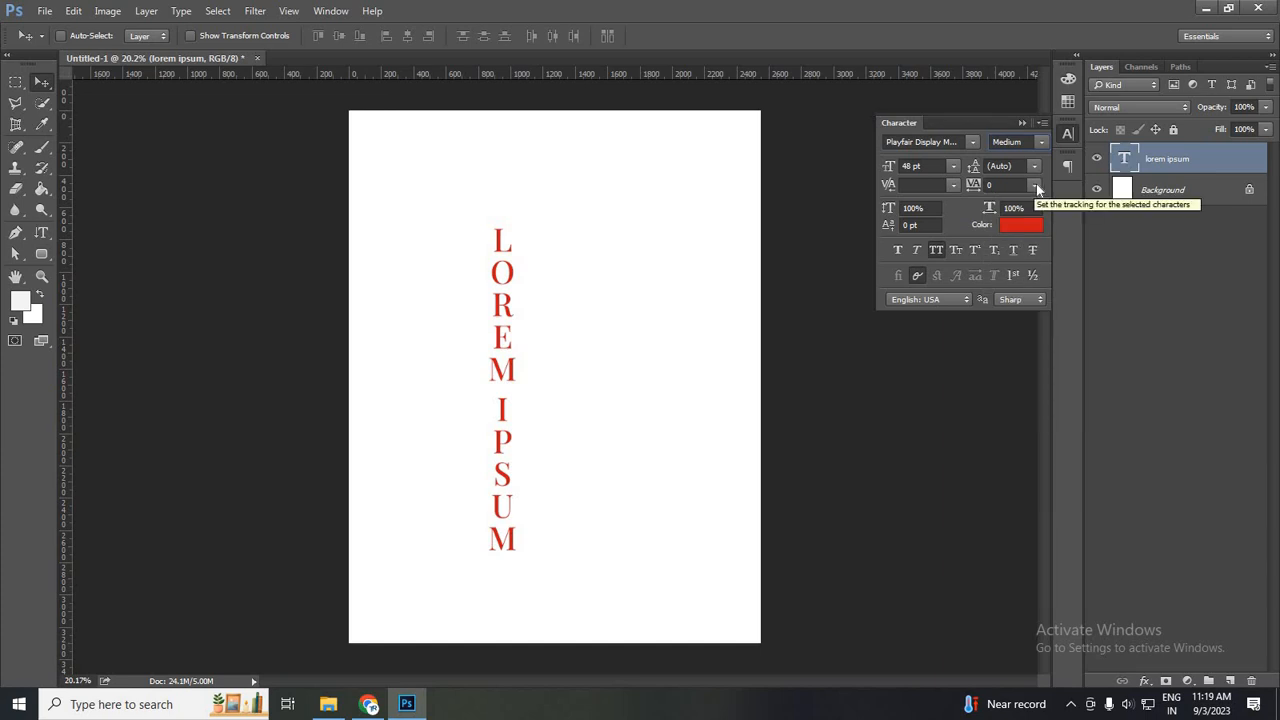
left_click(1035, 185)
left_click(1040, 374)
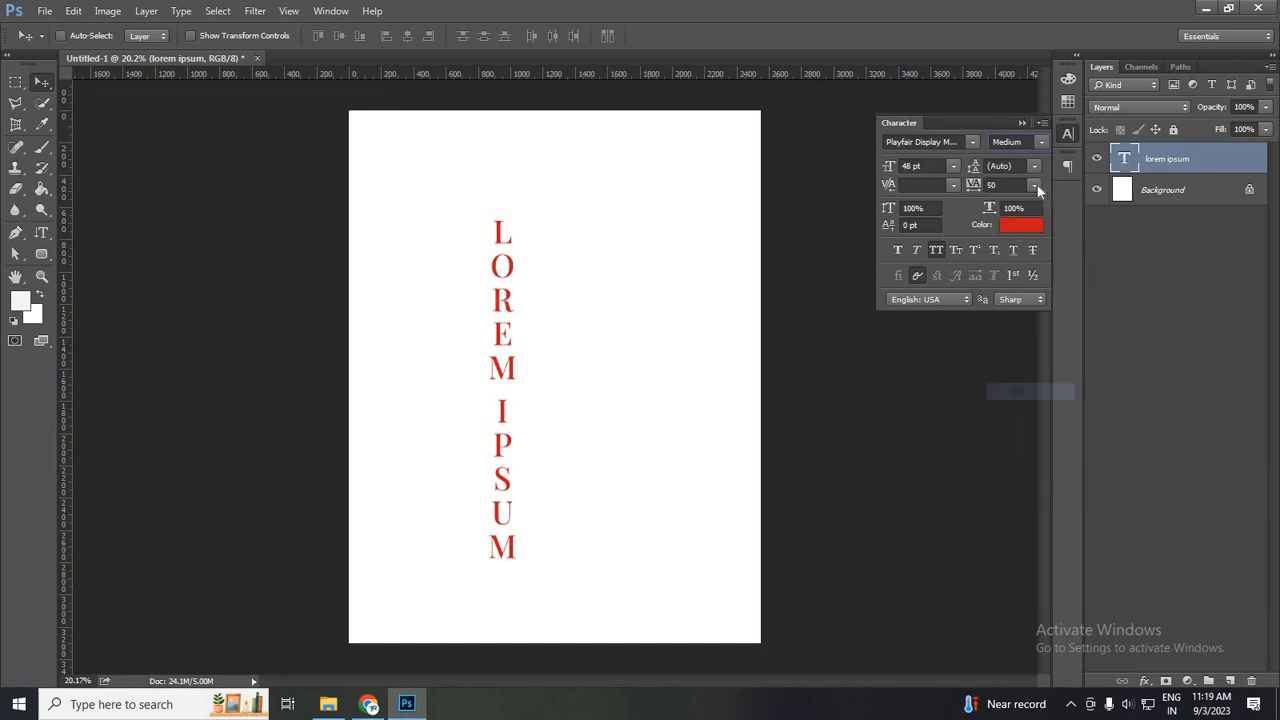
left_click(1035, 185)
left_click(1037, 443)
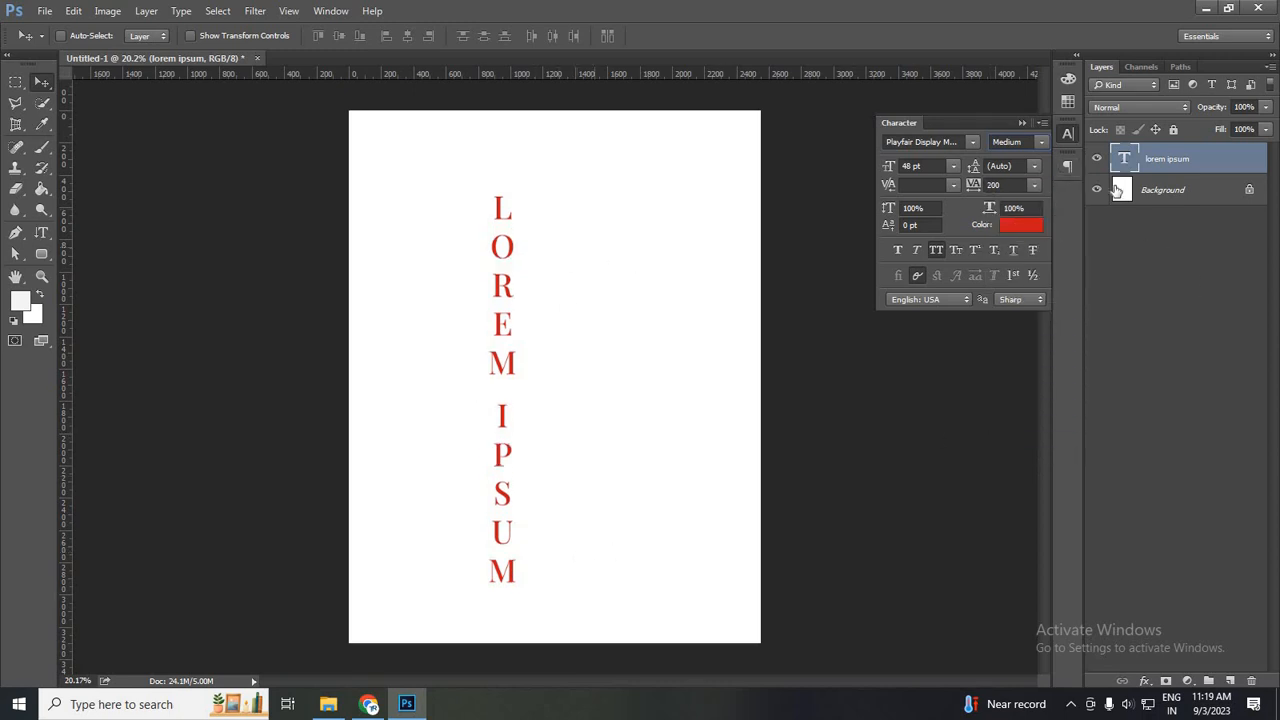
- Bottom-align the vertical text and move it fully onto the left part of the page
left_click(1068, 166)
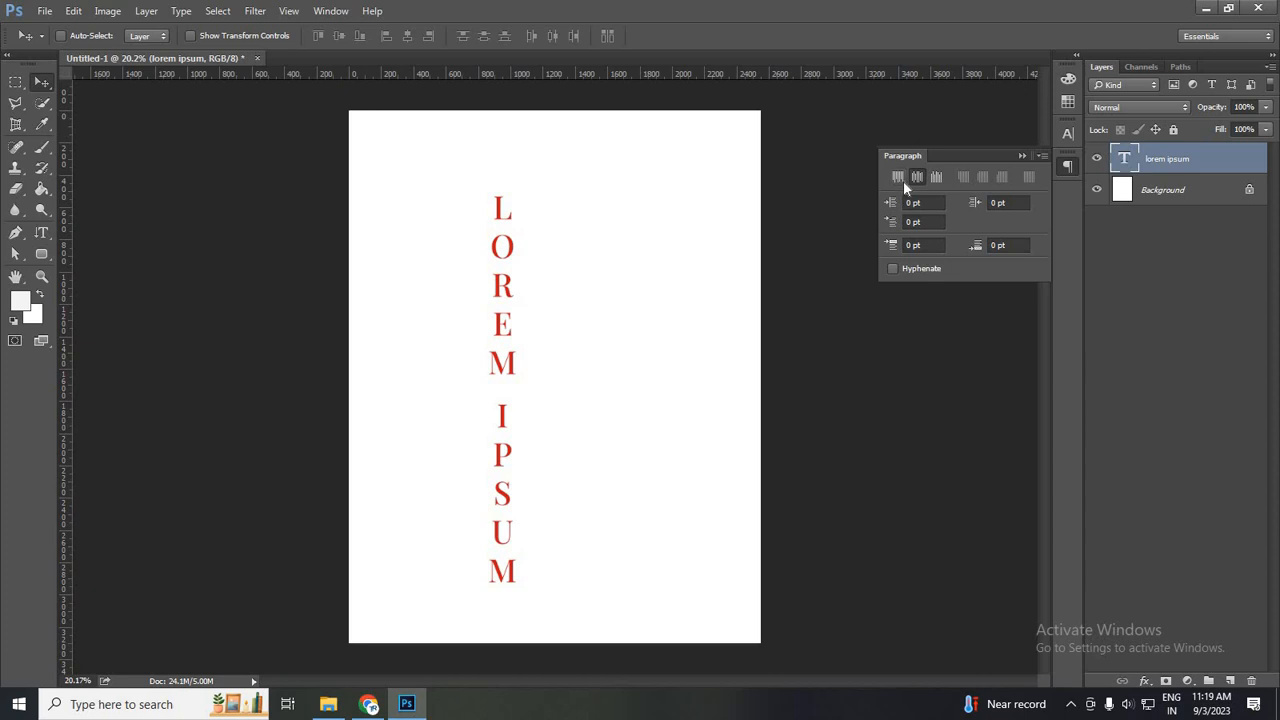
left_click(921, 178)
left_click(941, 178)
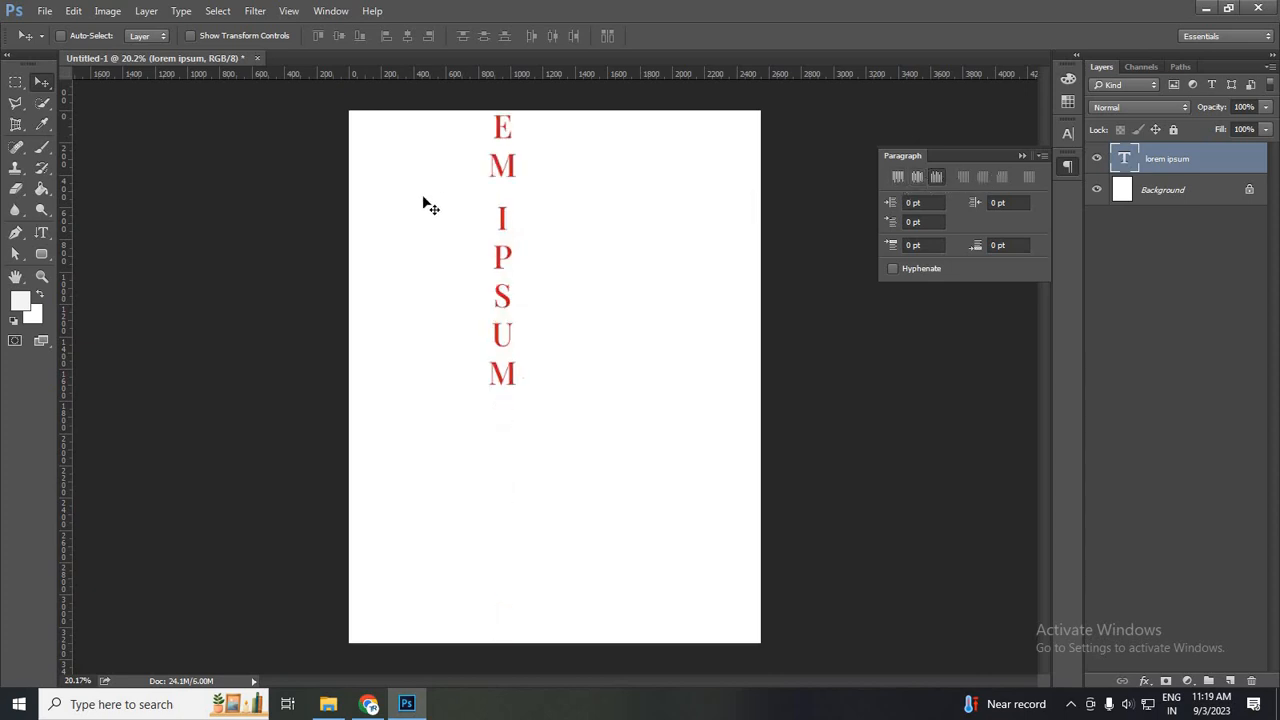
left_click_drag(511, 337, 438, 504)
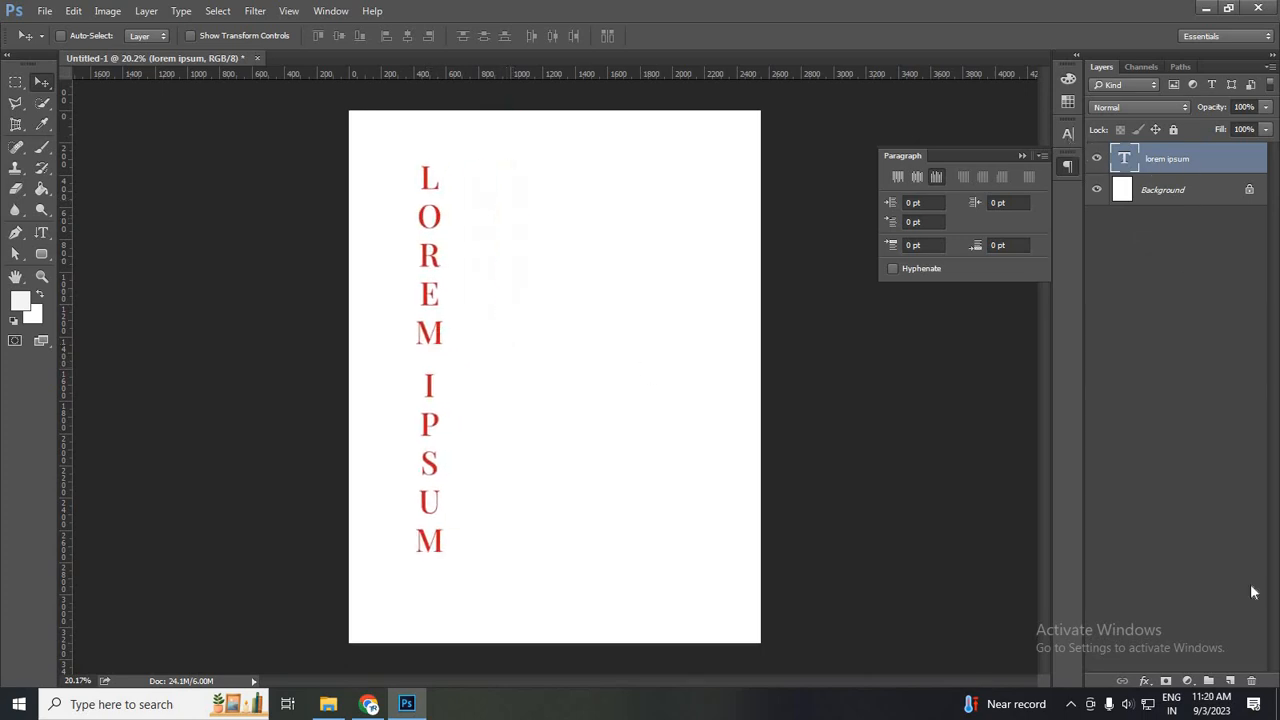
- Add a new layer and draw a tall vertical-type paragraph box in the empty area right of the red text
left_click(1230, 681)
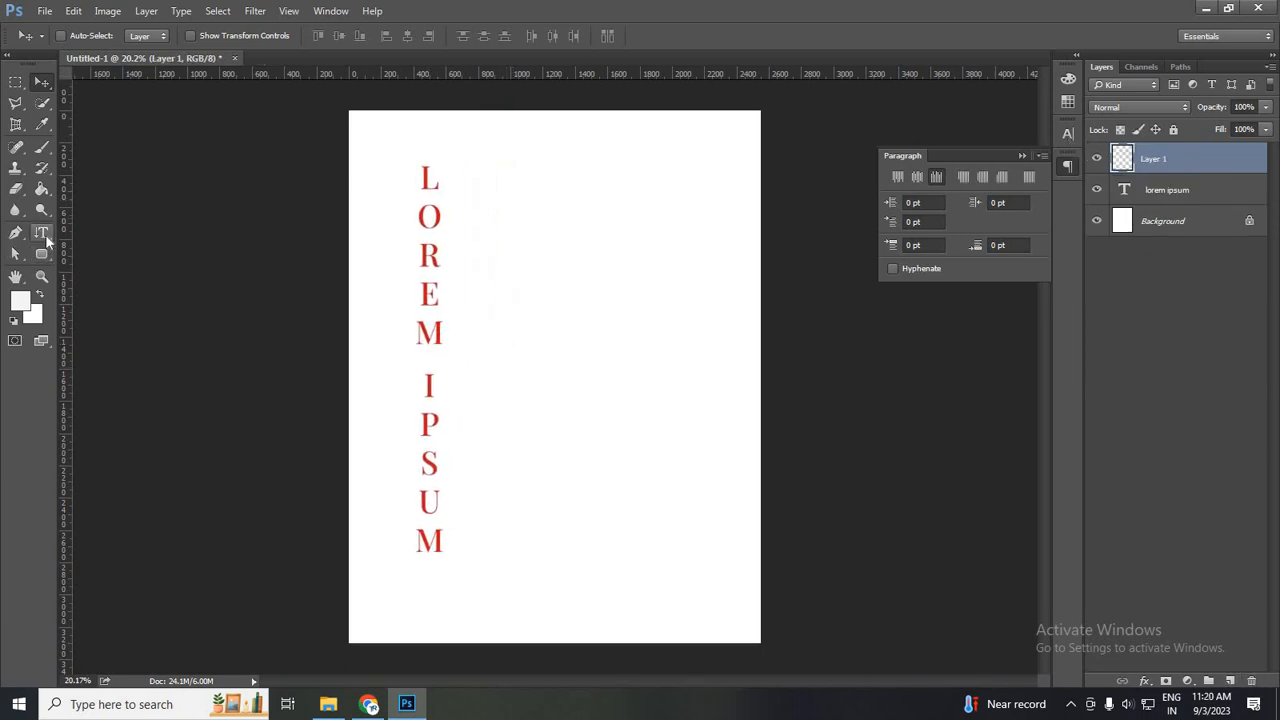
right_click(46, 239)
left_click(115, 246)
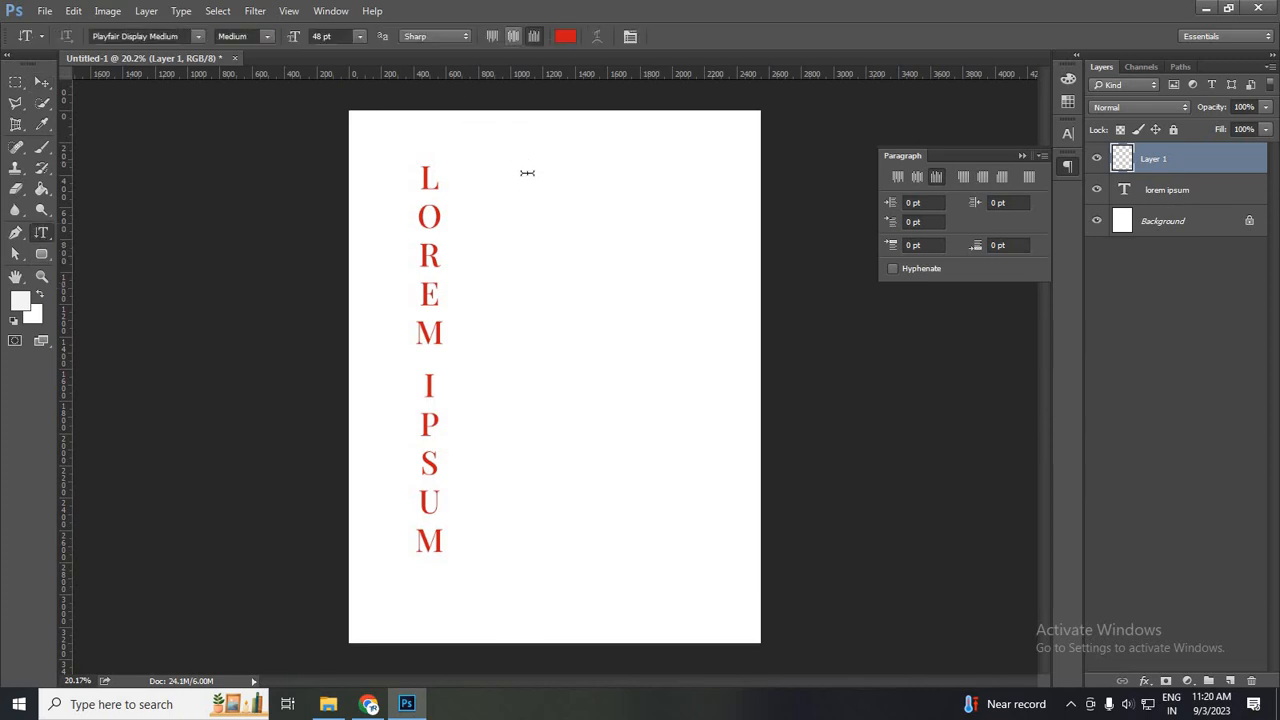
left_click_drag(521, 166, 724, 528)
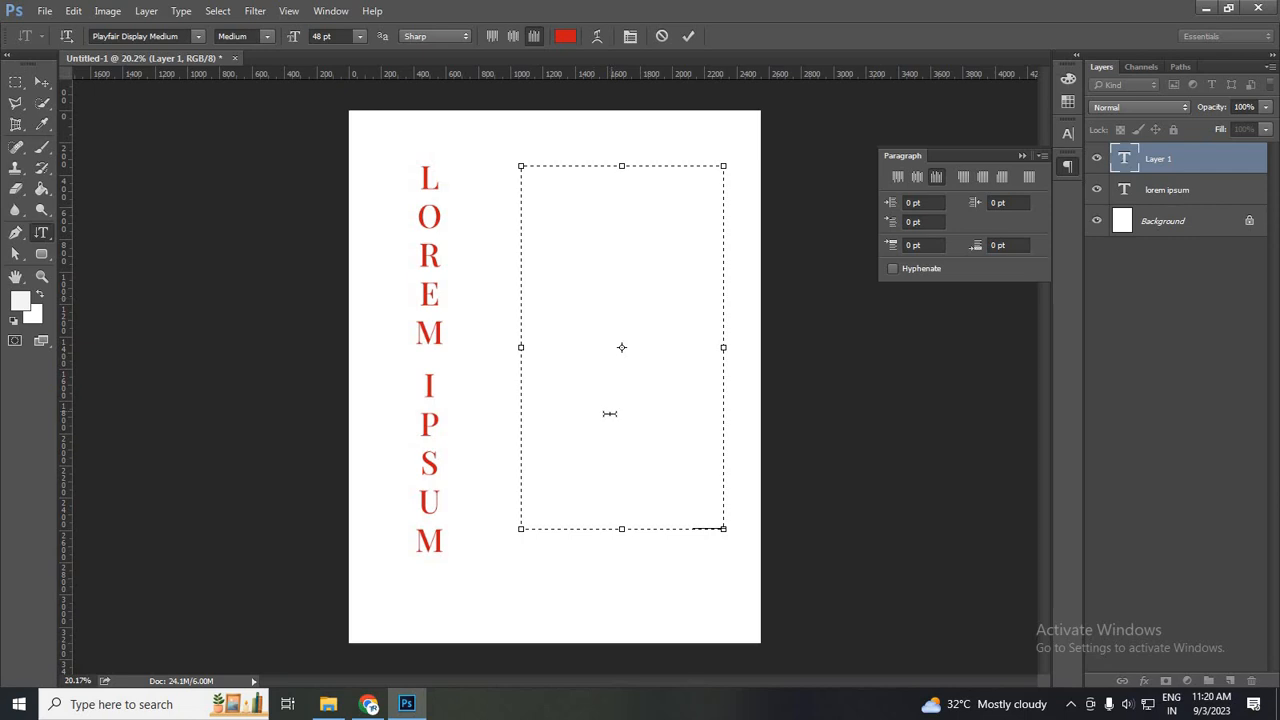
- Copy the full "What is Lorem Ipsum?" paragraph from lipsum.com in Chrome and paste it into the empty vertical text box in Photoshop
left_click(370, 705)
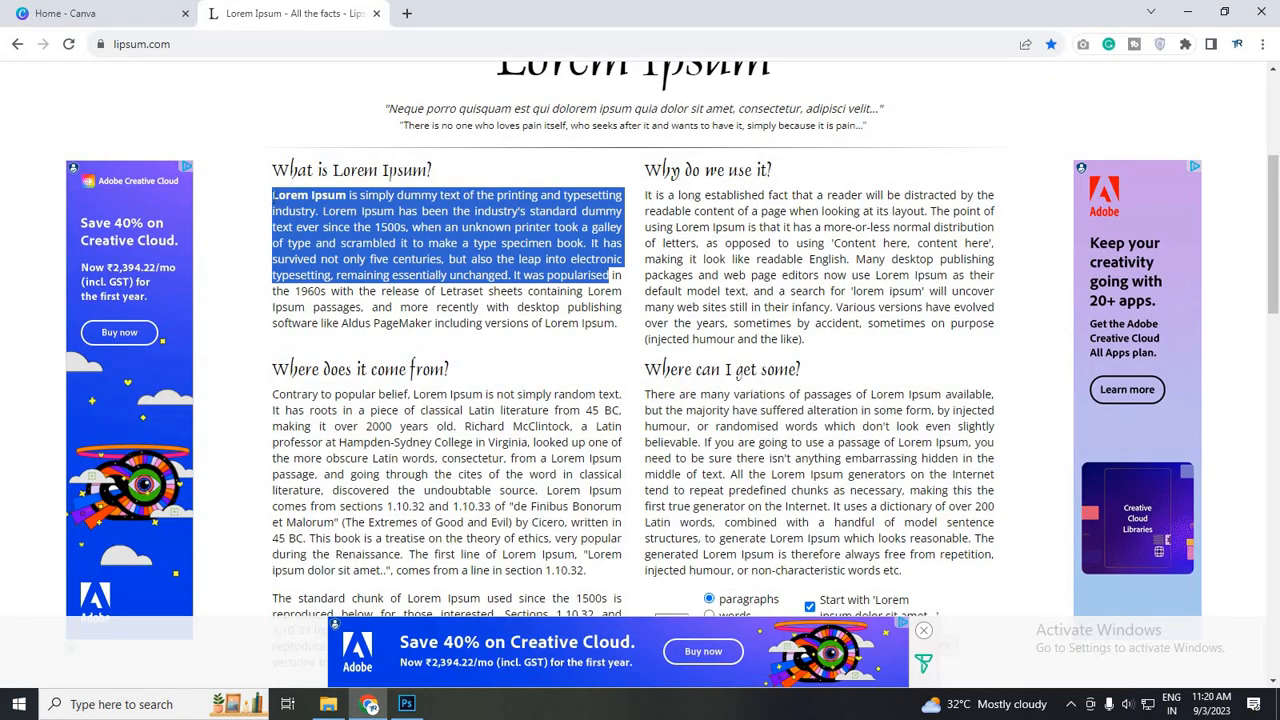
left_click(443, 291)
triple_click(603, 321)
left_click_drag(603, 321, 628, 339)
left_click(615, 327)
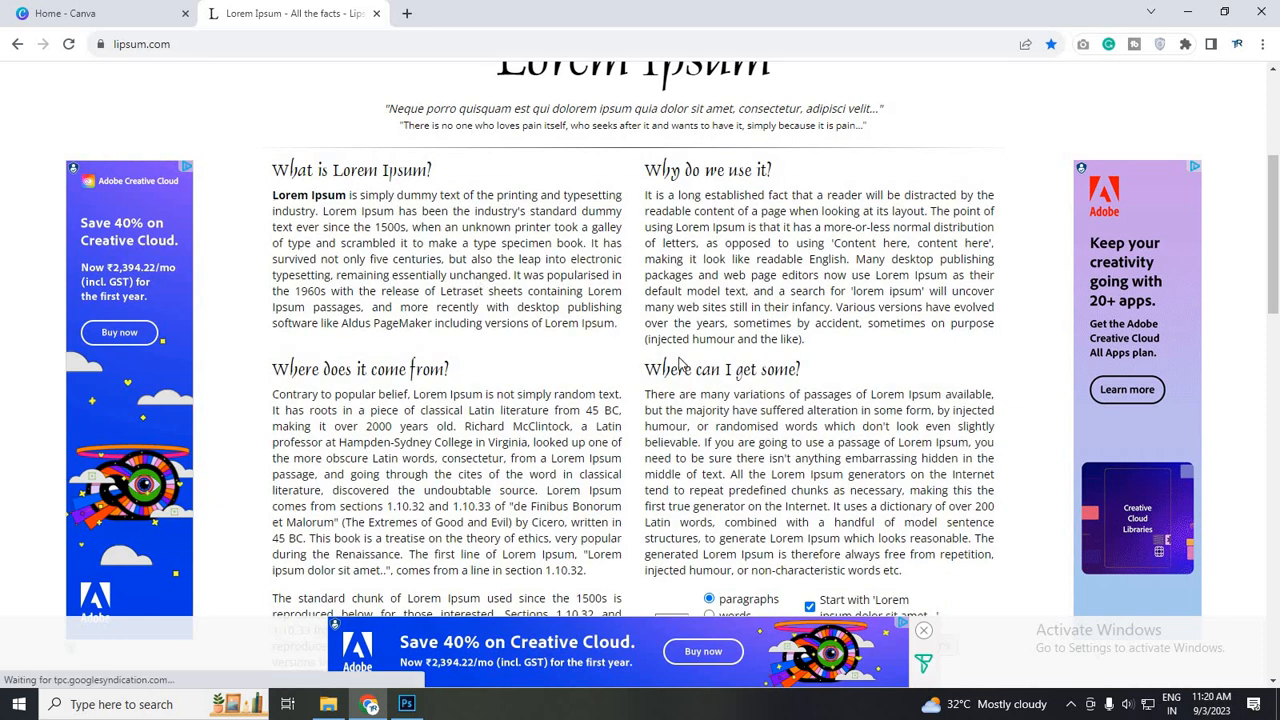
left_click_drag(273, 195, 618, 338)
key("ctrl+c")
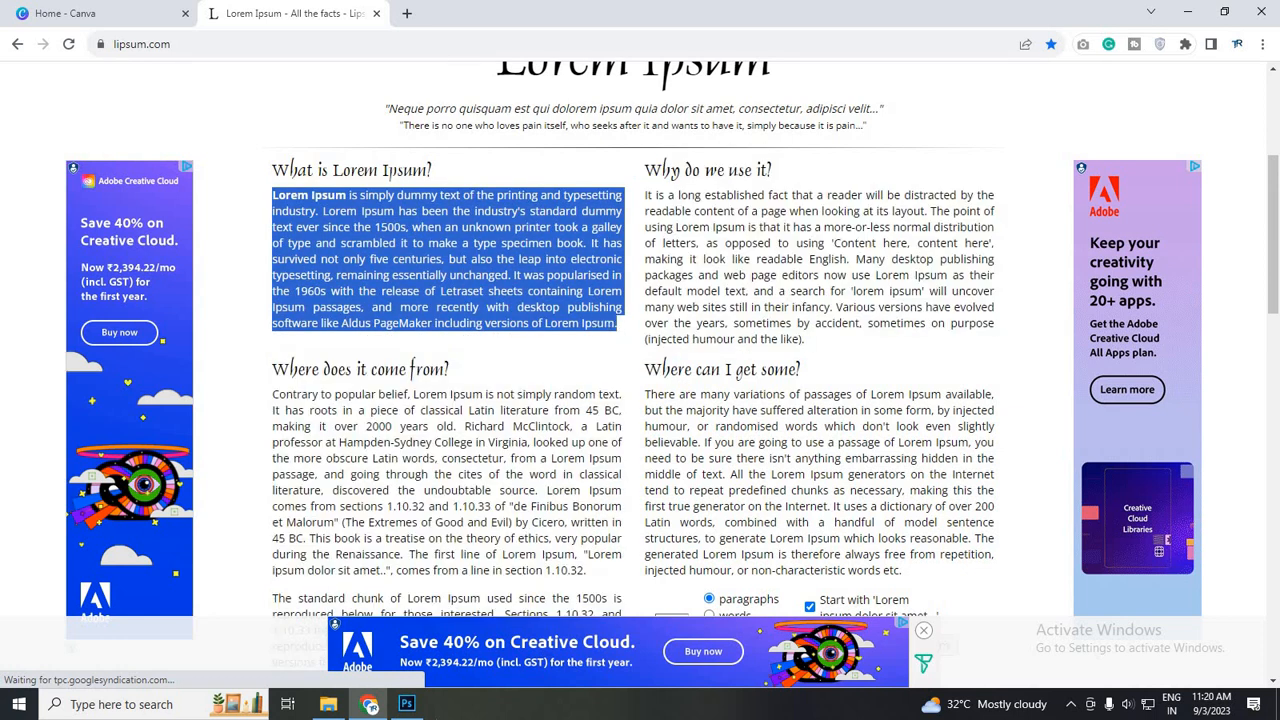
left_click(405, 704)
key("ctrl+v")
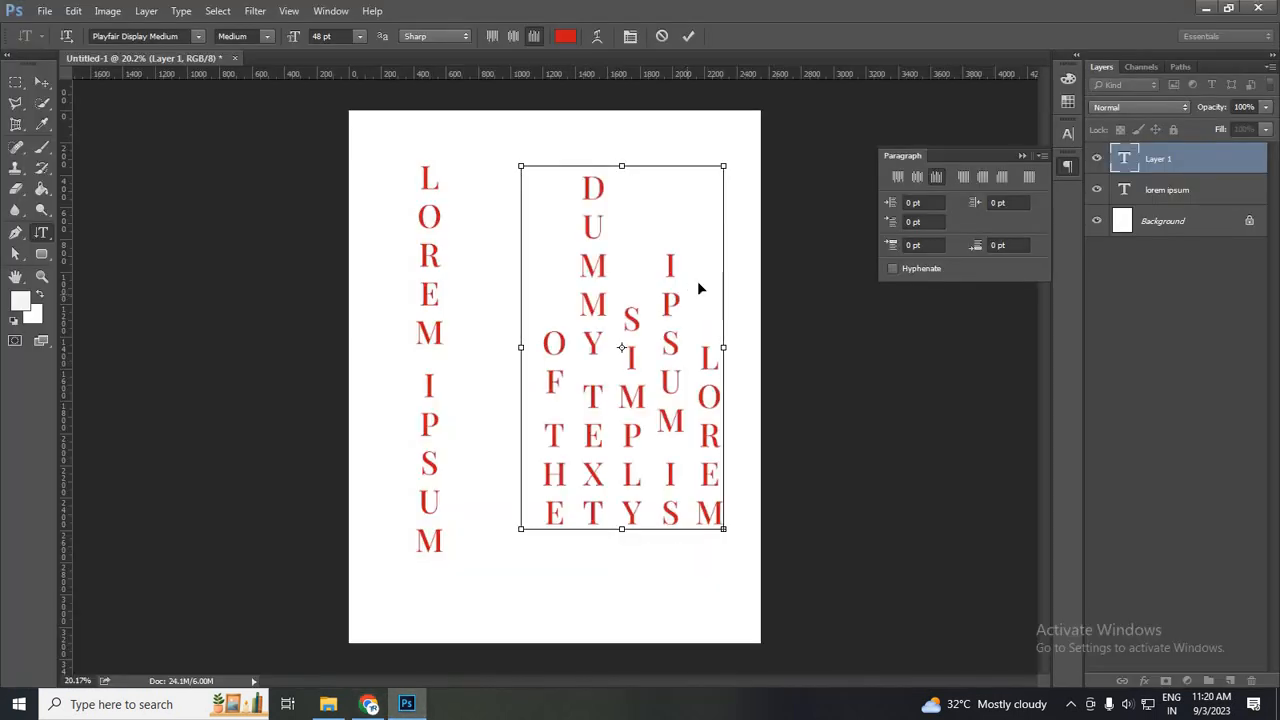
- Set the font size of all the pasted vertical paragraph text to 18 pt
key("ctrl+a")
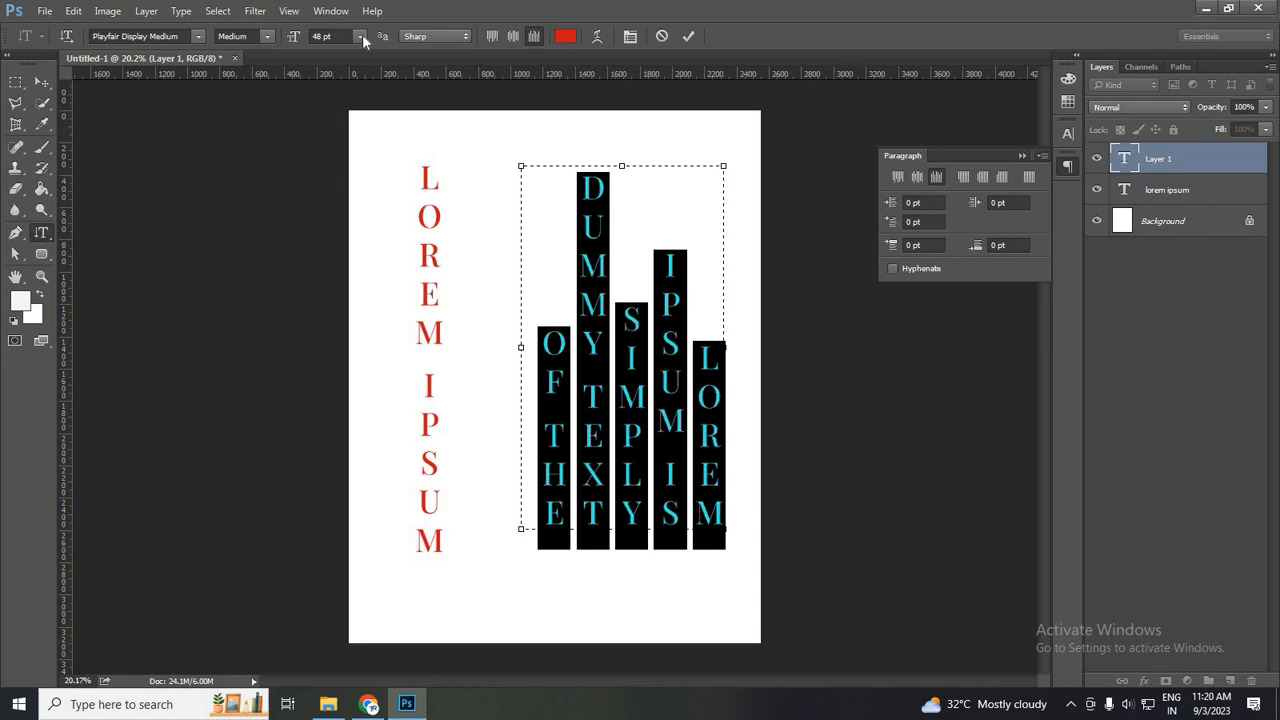
left_click(360, 36)
left_click(355, 201)
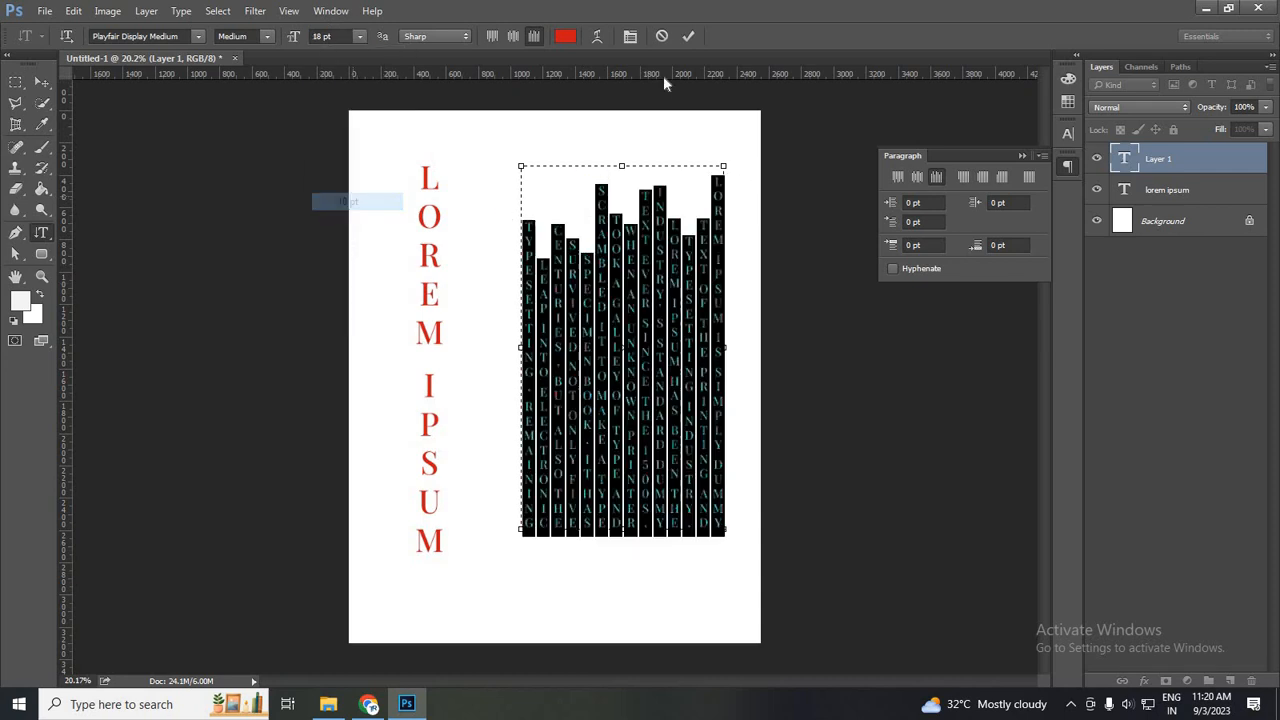
left_click(601, 389)
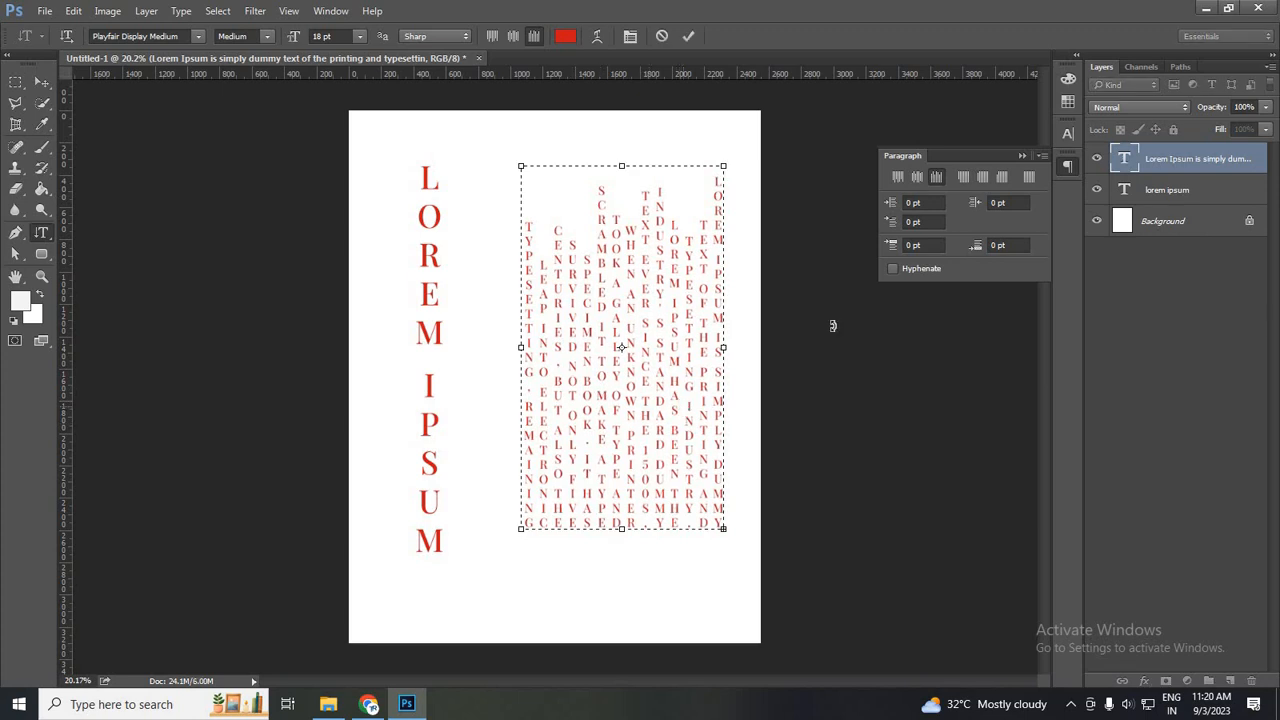
- Set the whole vertical paragraph's font size to 12 pt and turn off All Caps
key("ctrl+a")
left_click(1068, 133)
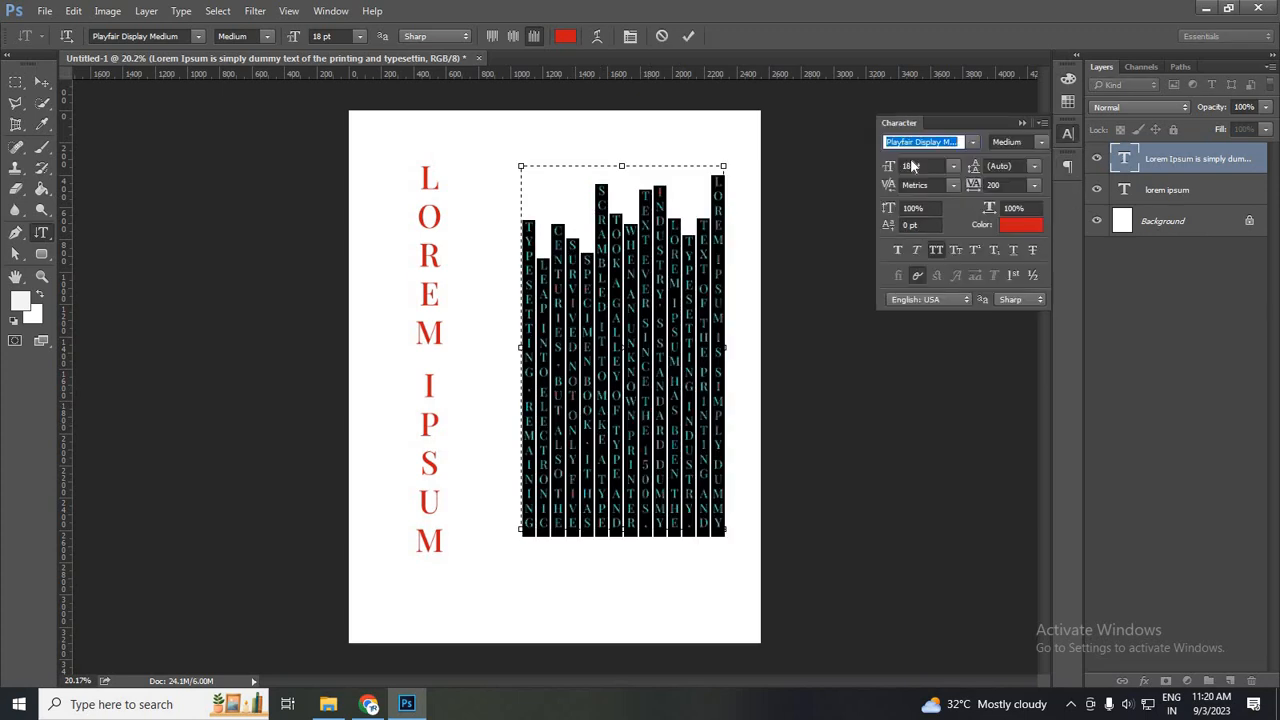
key("Tab")
key("Down")
key("Down")
key("Down")
key("Down")
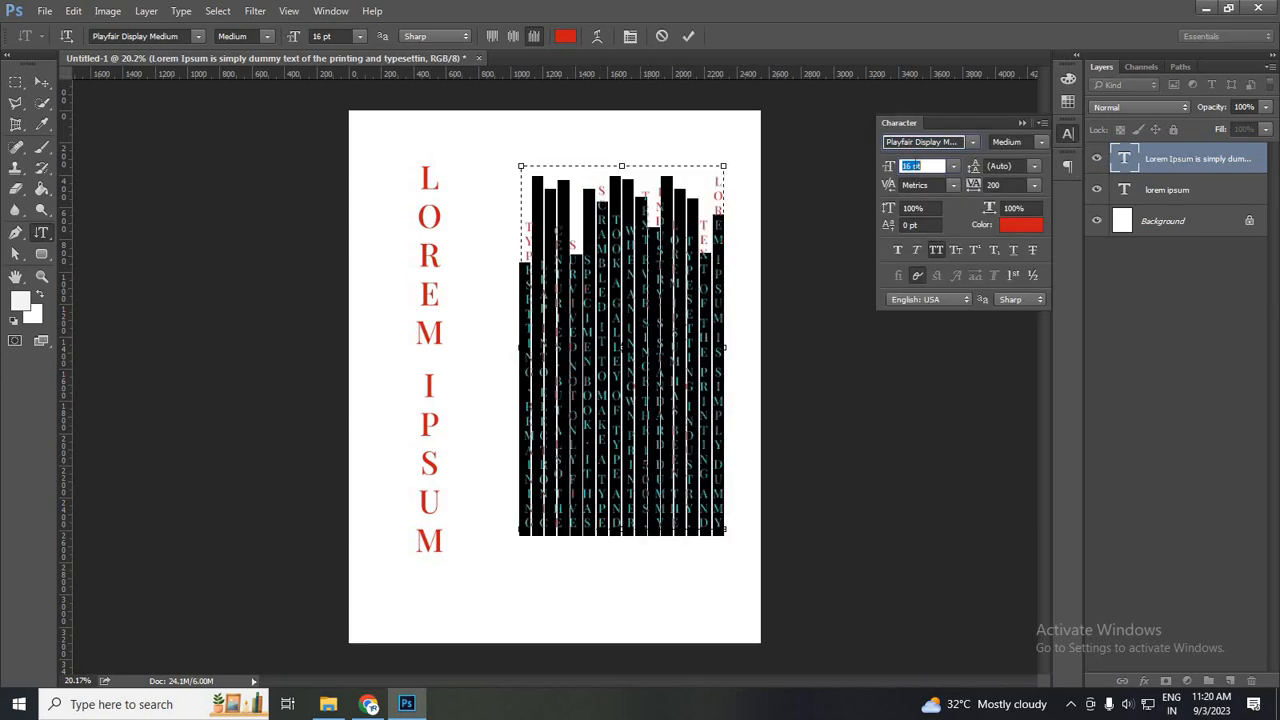
key("Down")
key("Down")
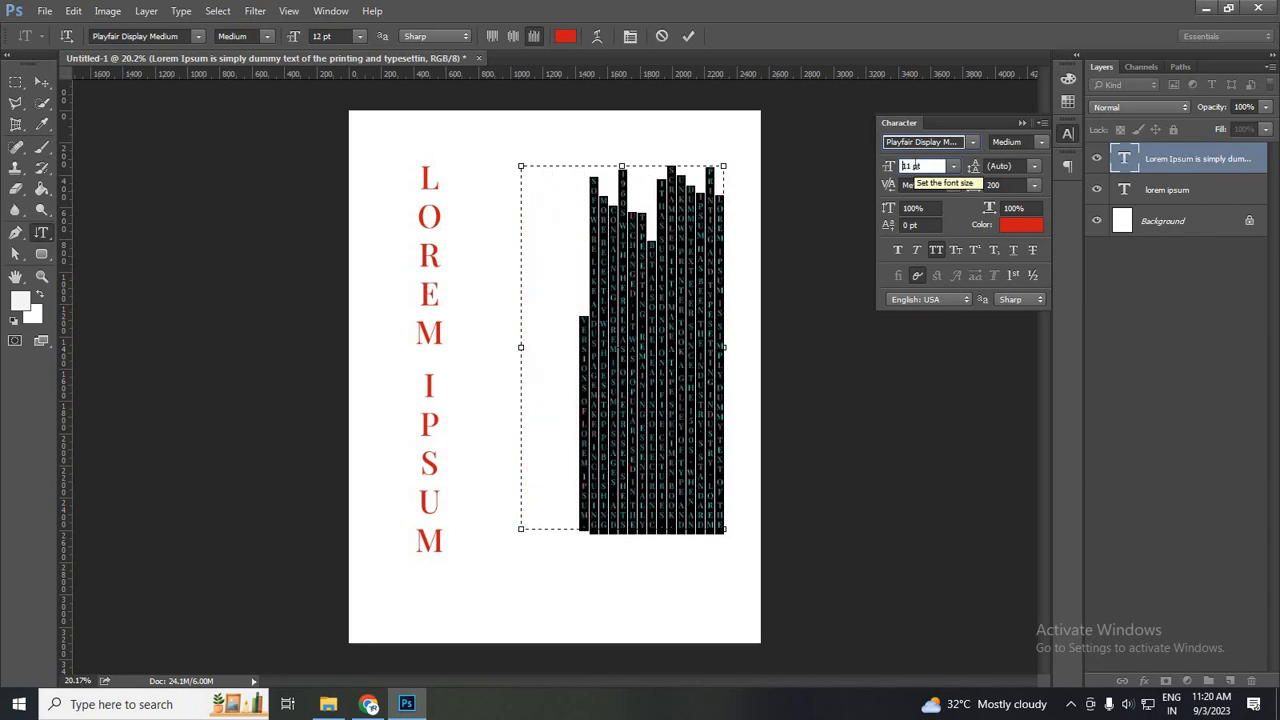
left_click(937, 251)
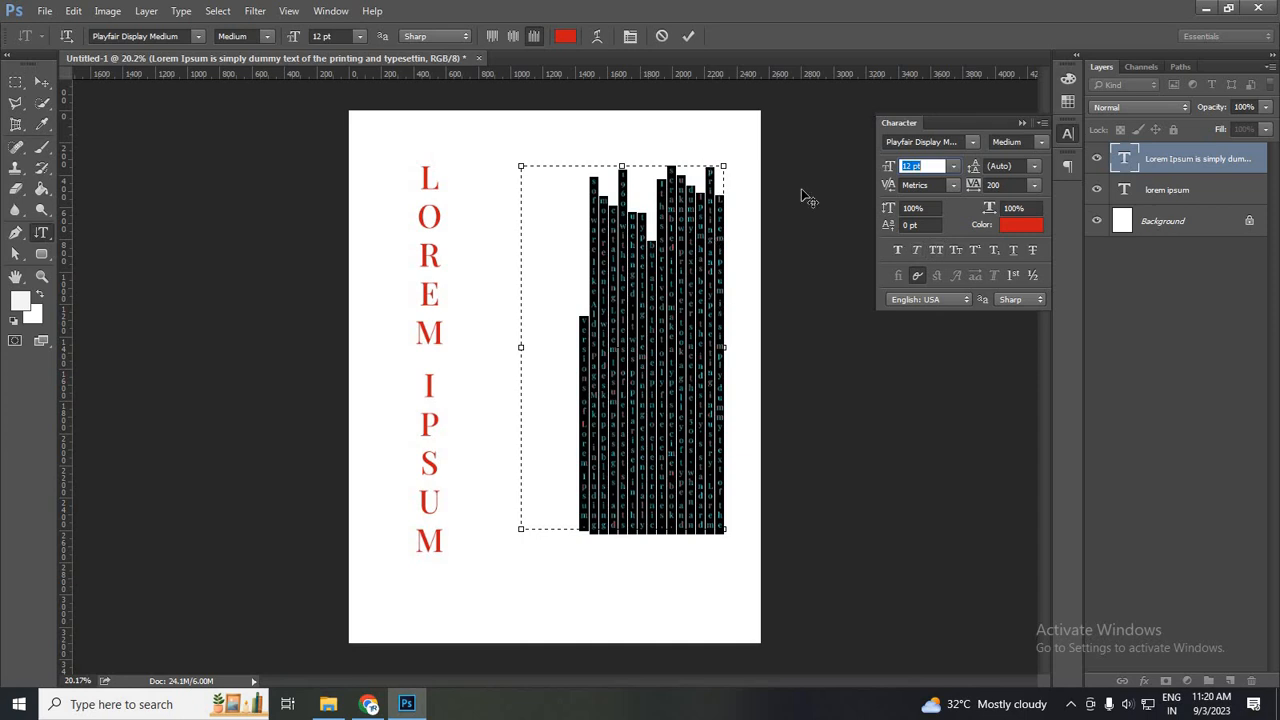
- Change the vertical paragraph's text color to blue 1921cb
left_click(1021, 225)
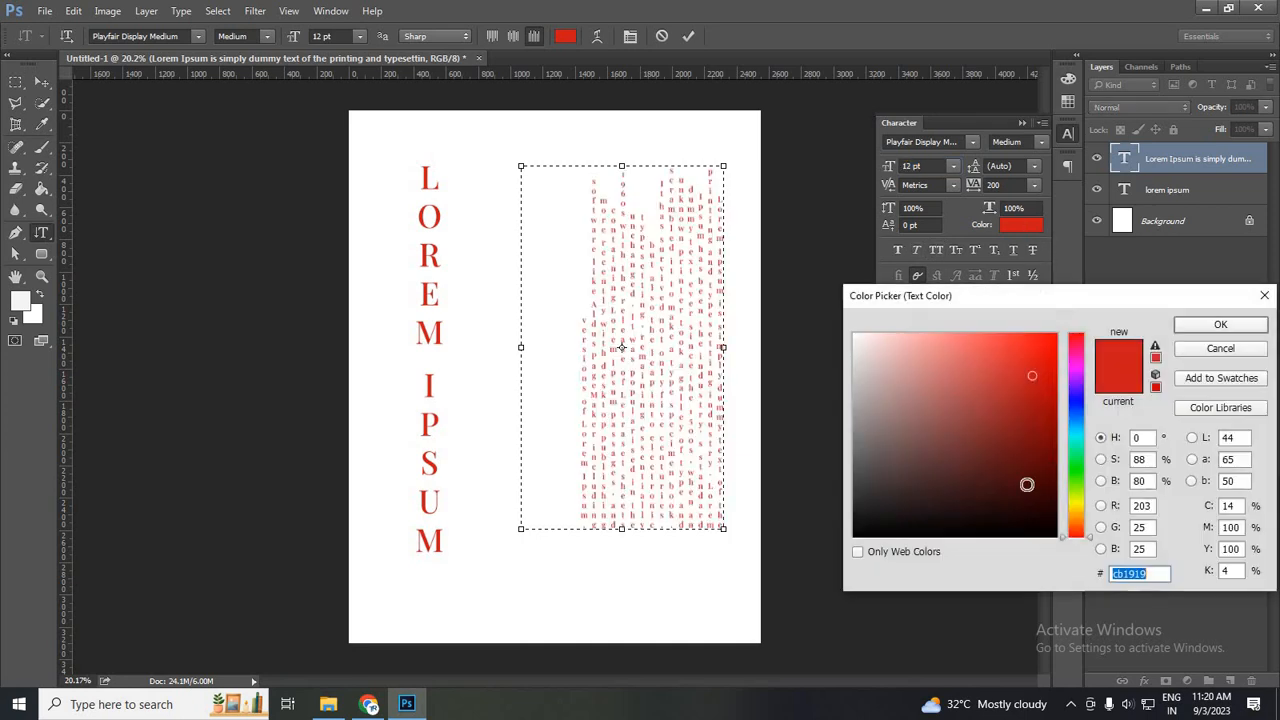
left_click(1075, 406)
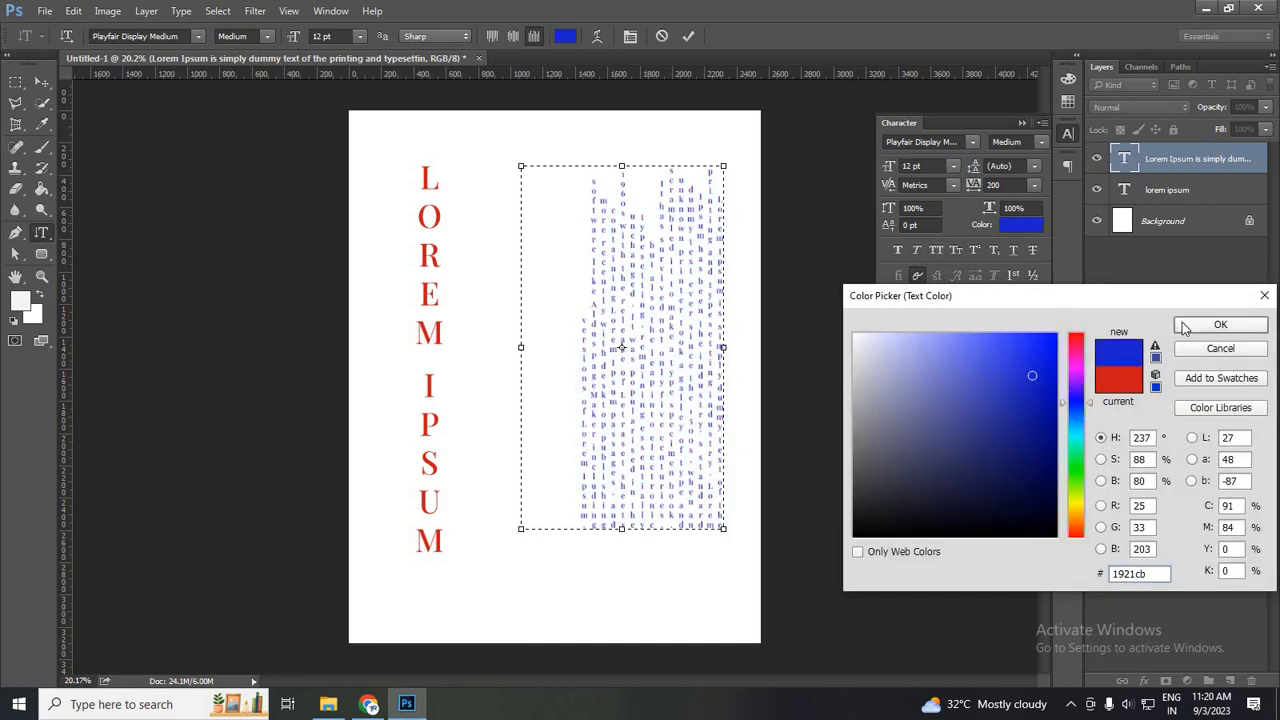
left_click(1188, 326)
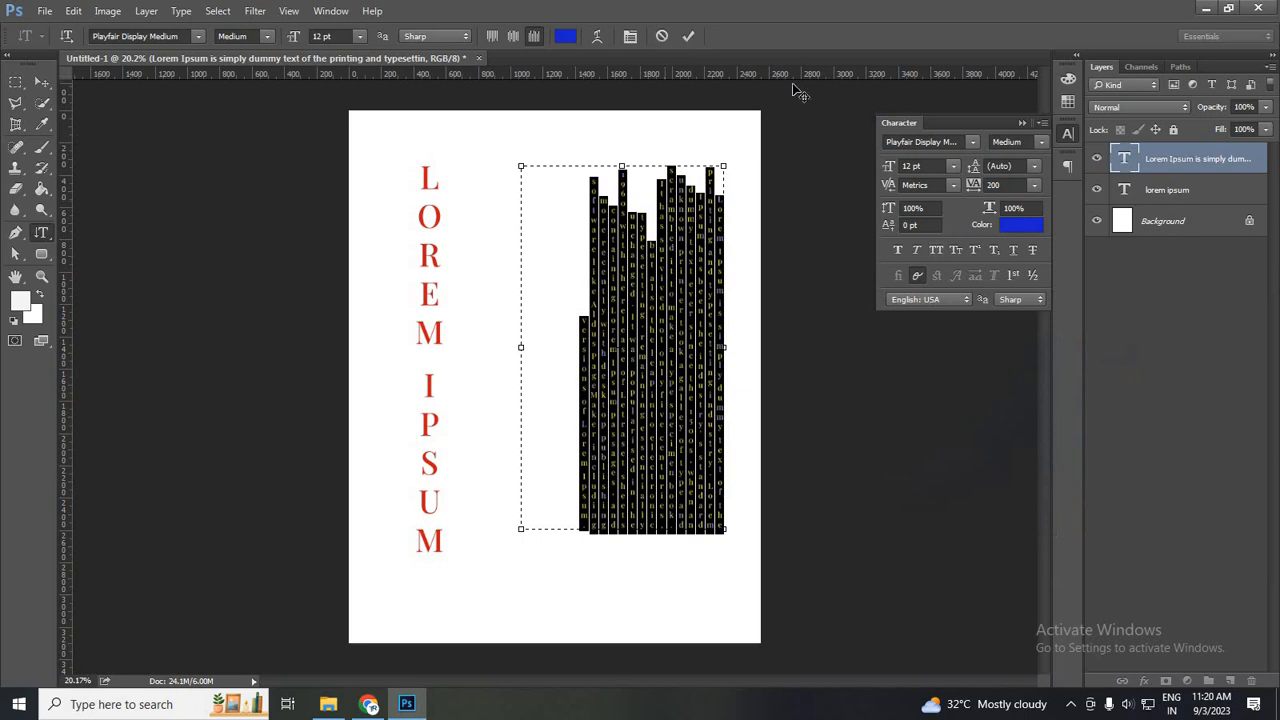
- Set the vertical paragraph's tracking to 0, commit the text edit and switch to the Move tool
left_click(1036, 185)
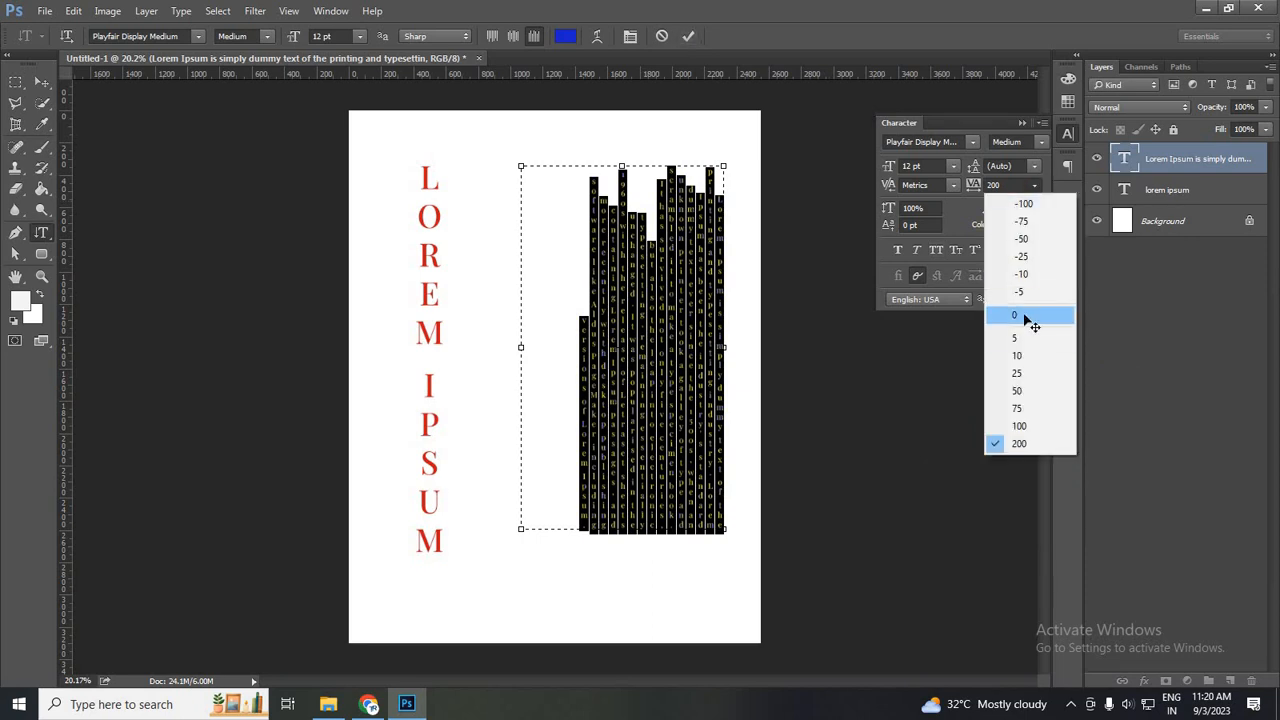
left_click(1025, 316)
left_click(688, 36)
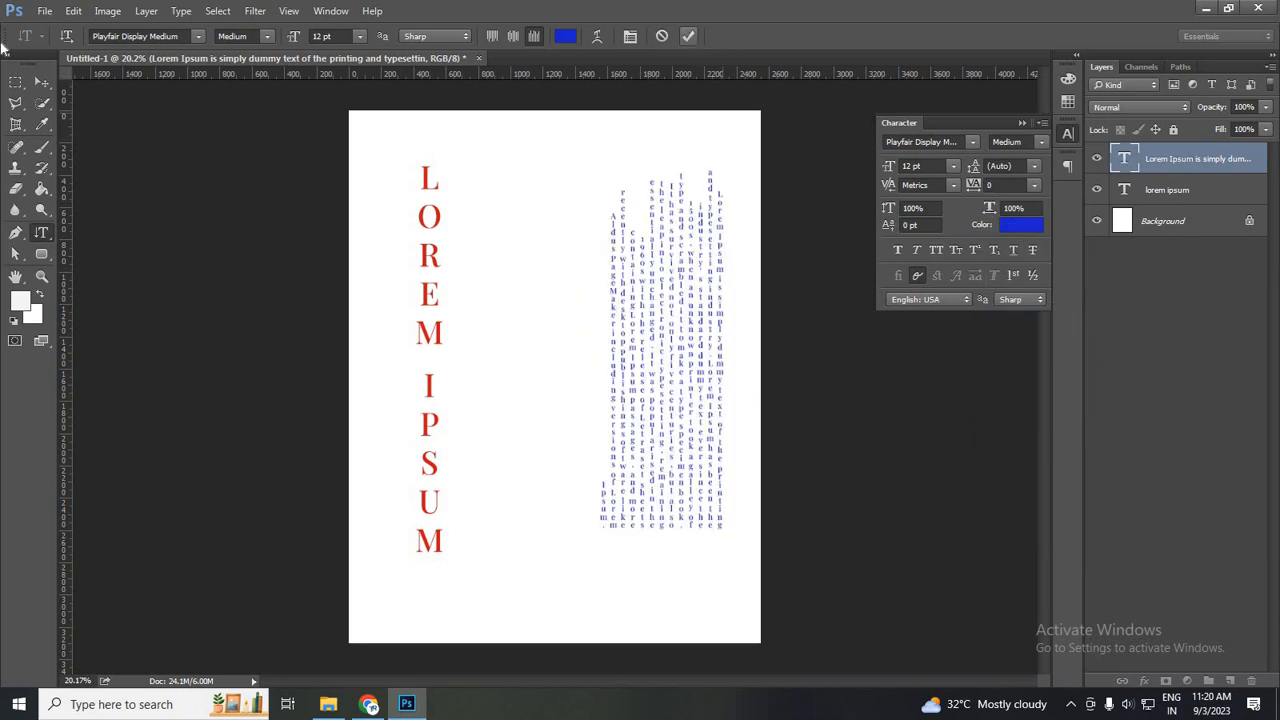
left_click(42, 81)
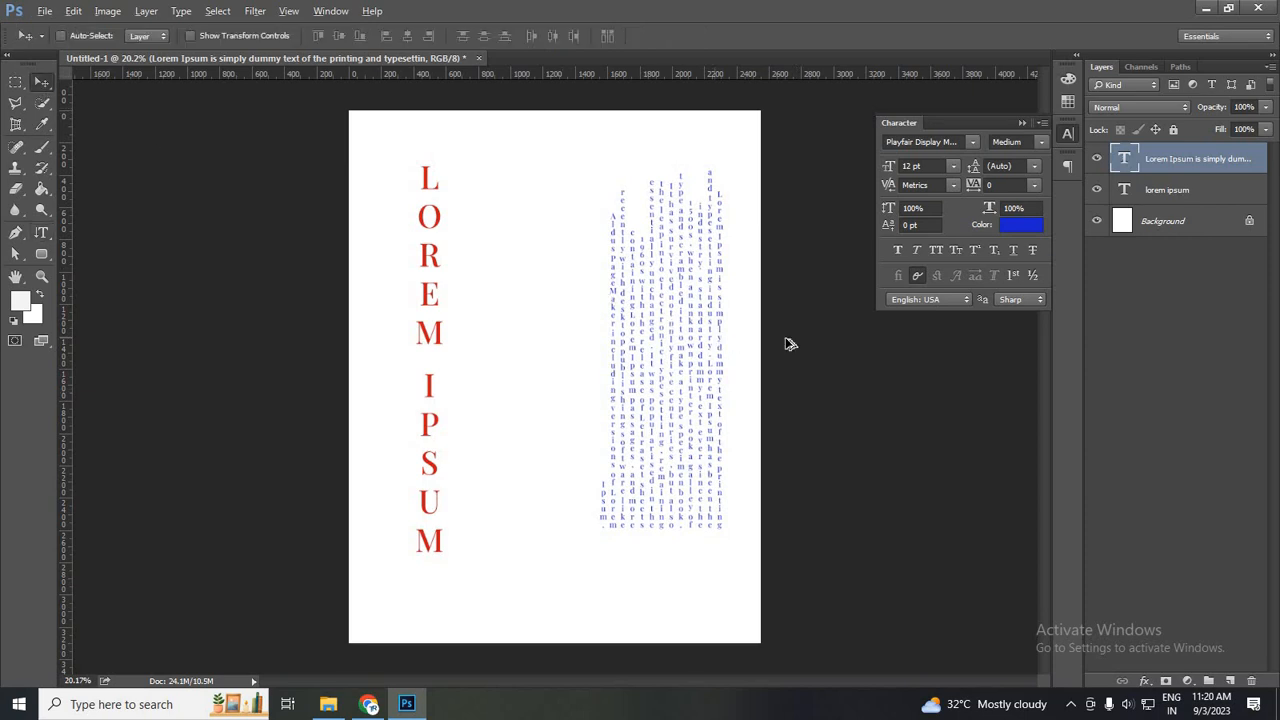
scroll(715, 343, "up", 3)
scroll(730, 288, "down", 3)
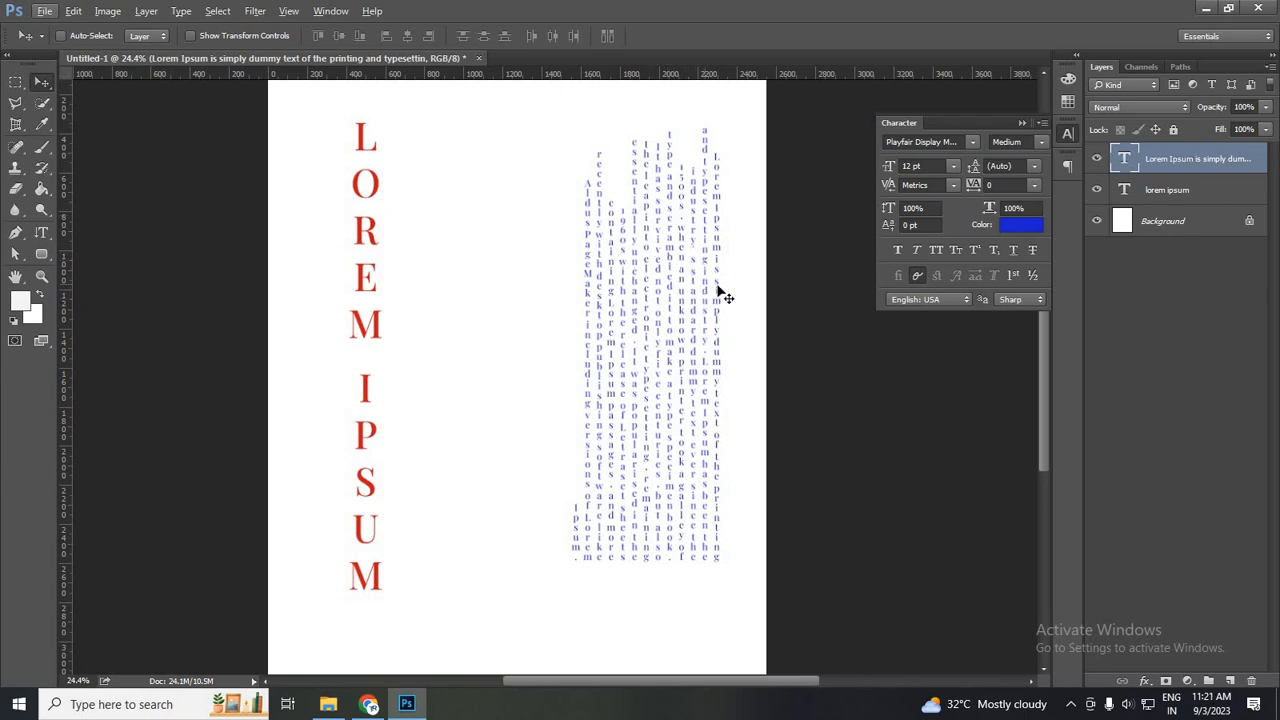
scroll(700, 290, "down", 3)
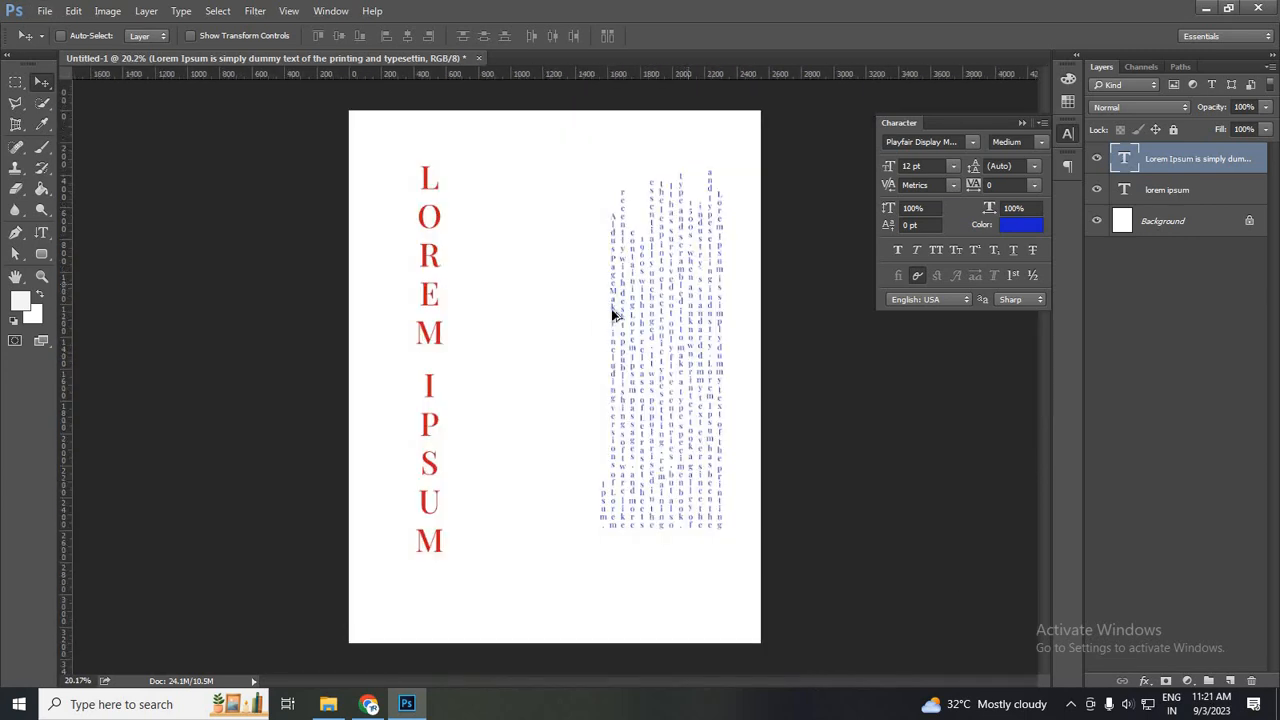
scroll(414, 294, "down", 1)
scroll(723, 337, "up", 1)
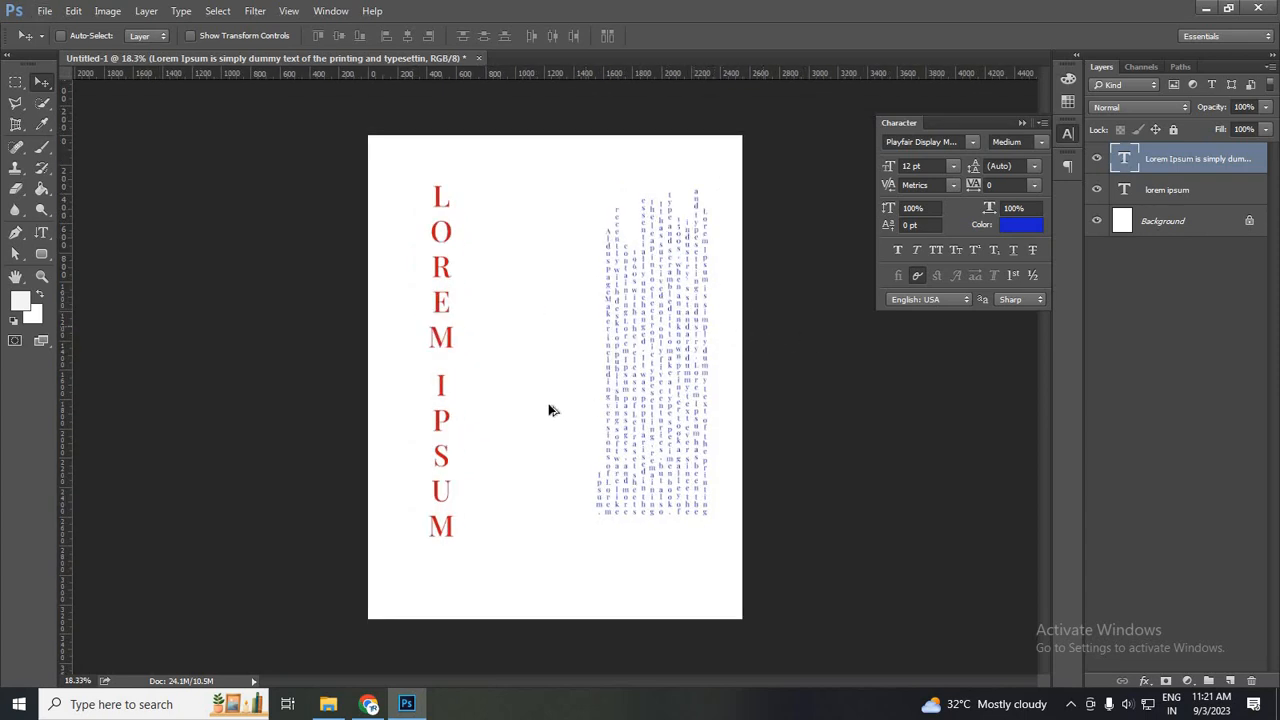
scroll(615, 202, "up", 2)
scroll(400, 213, "down", 2)
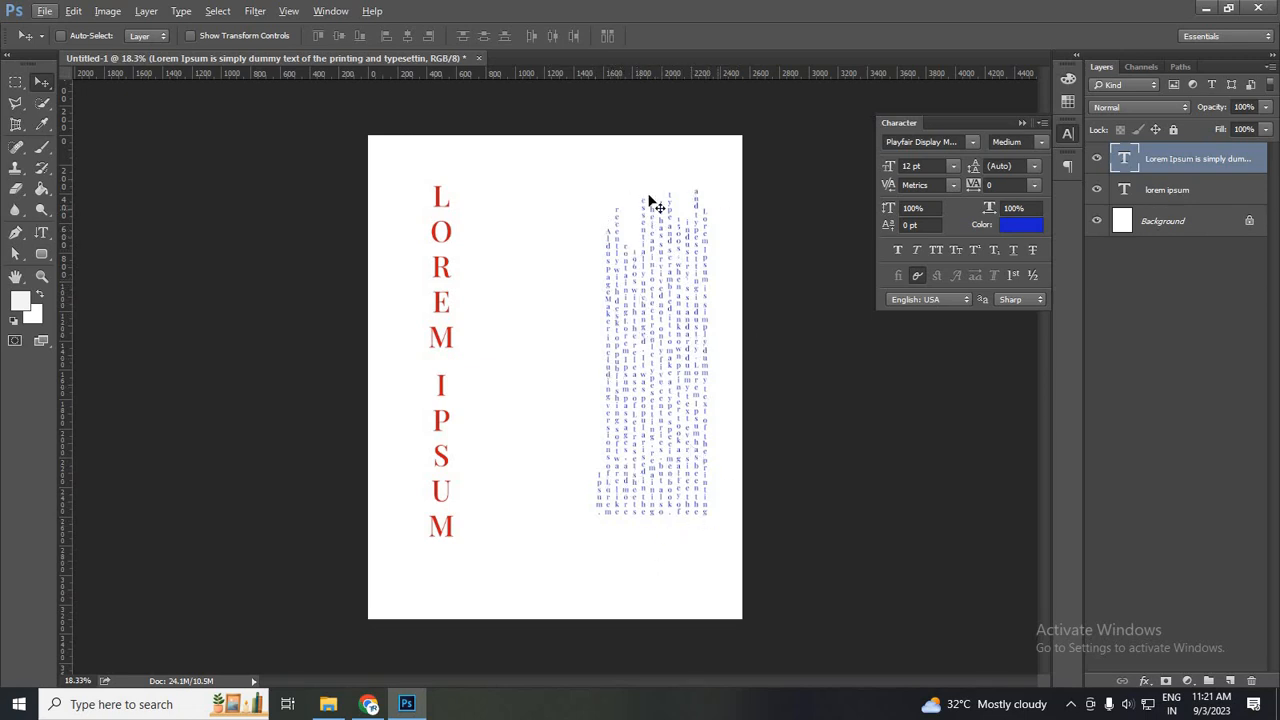
left_click(41, 234)
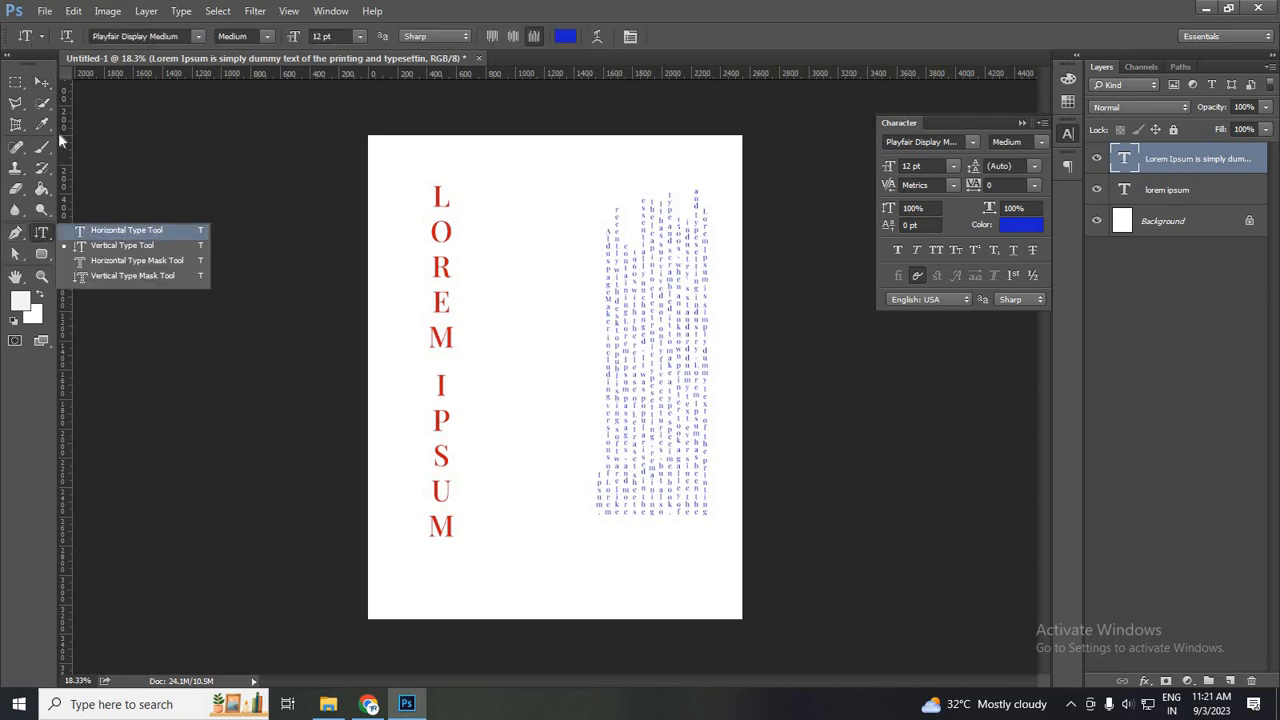
left_click(43, 82)
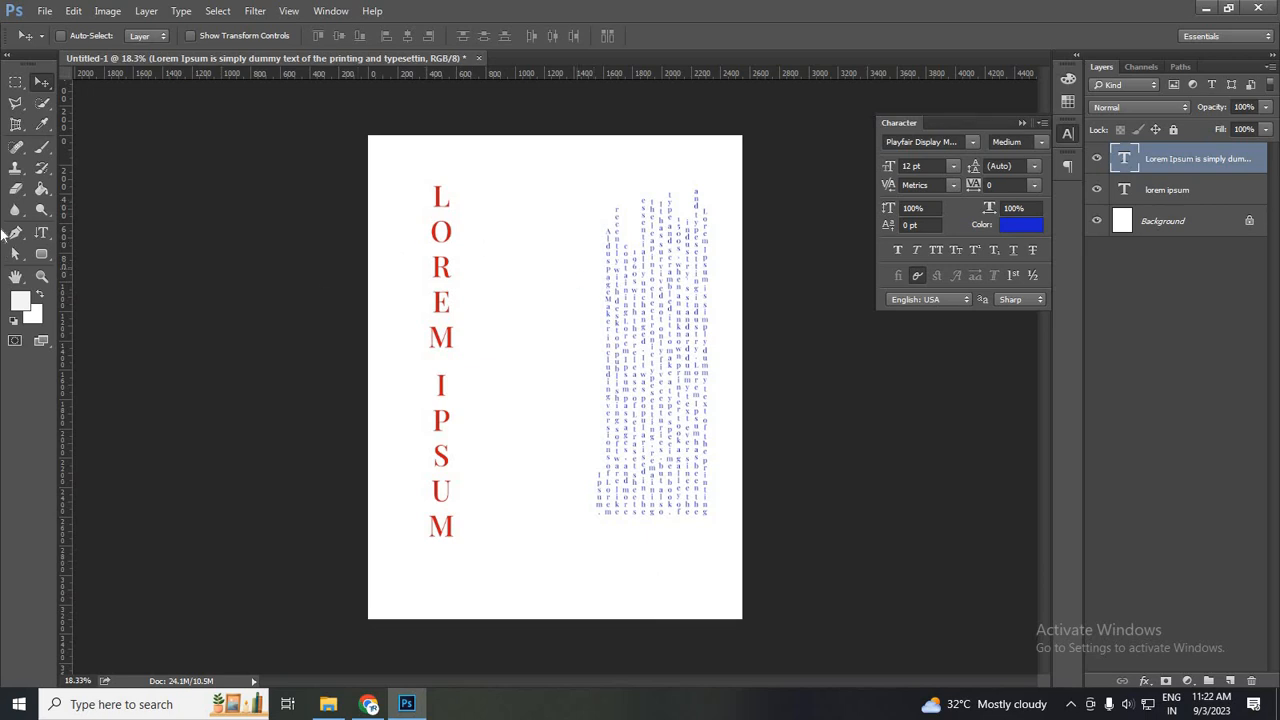
left_click(41, 232)
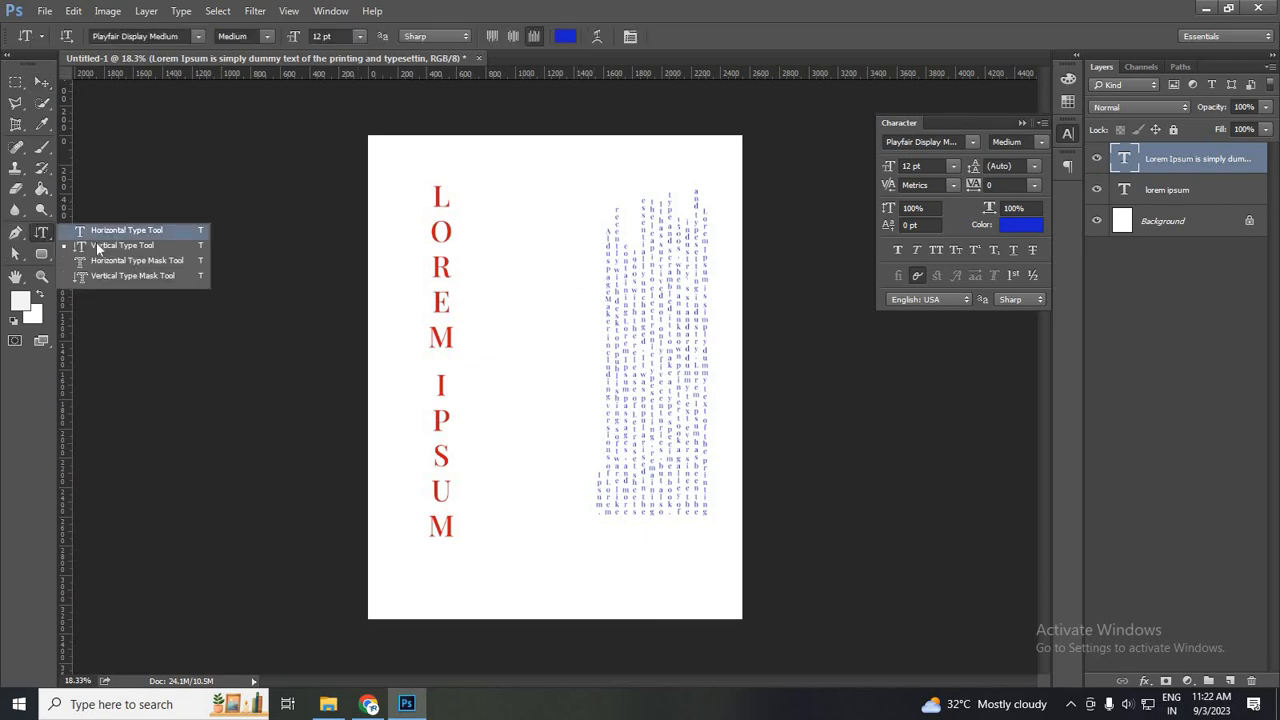
left_click(257, 289)
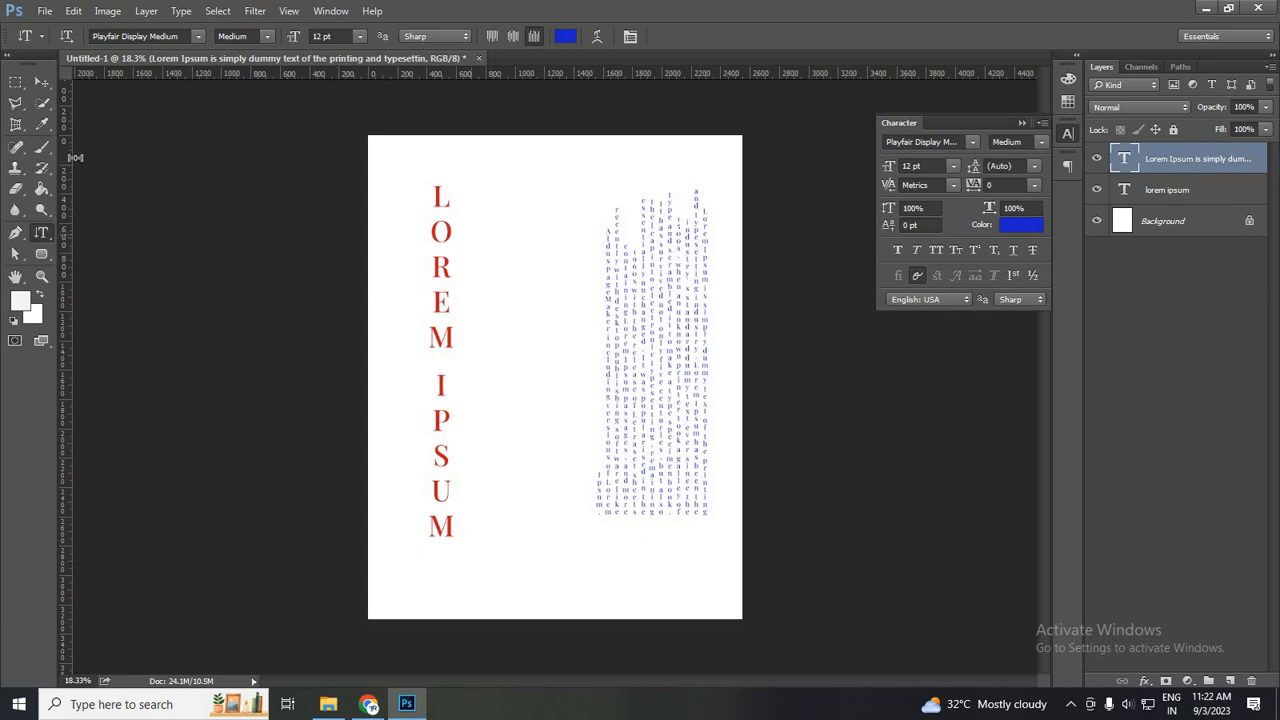
left_click(44, 84)
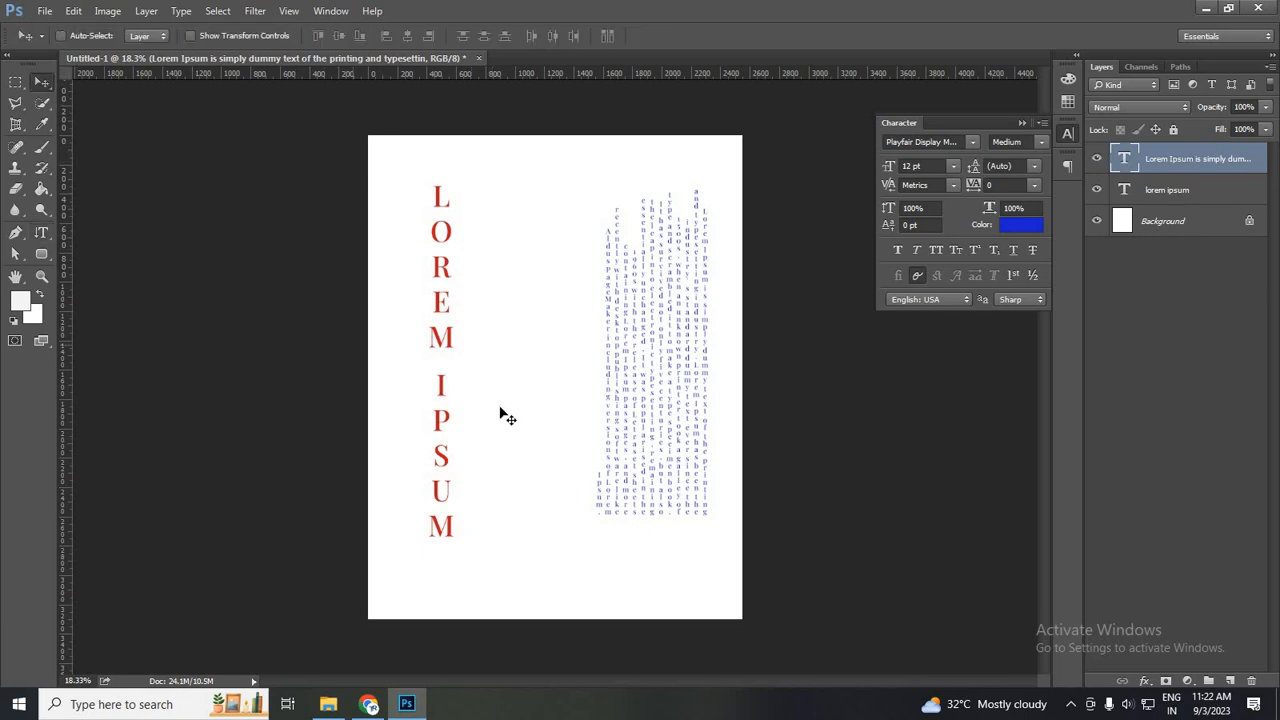